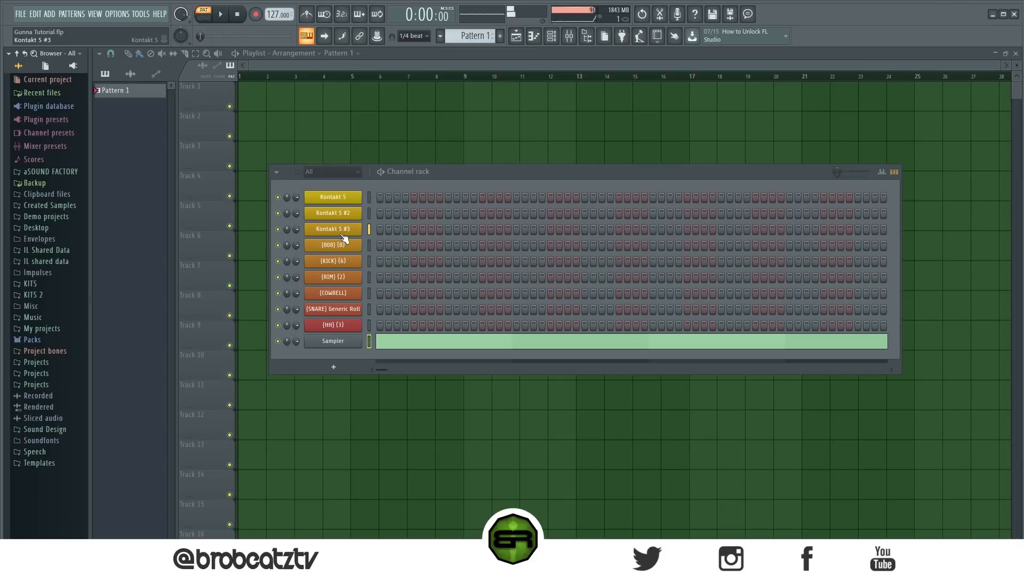
- Open the first Kontakt 5 channel's instrument and arrange its window beside the channel rack
left_click(345, 198)
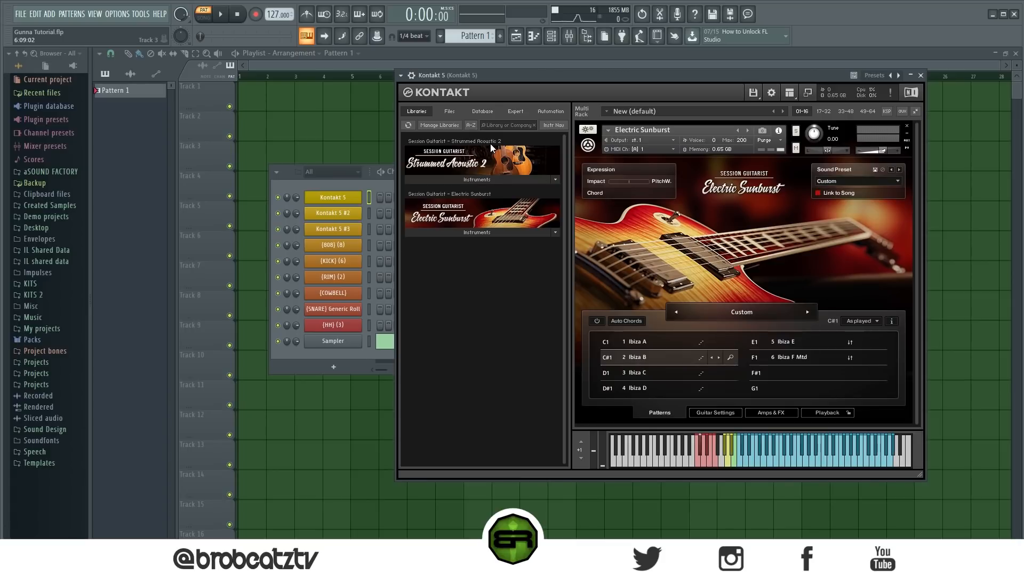
left_click_drag(760, 73, 729, 110)
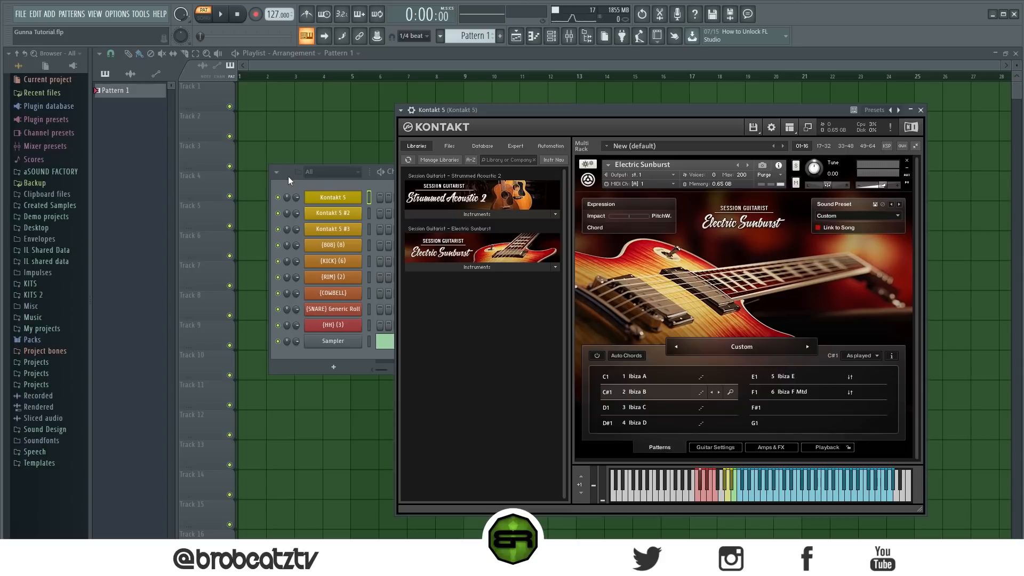
left_click_drag(284, 171, 252, 89)
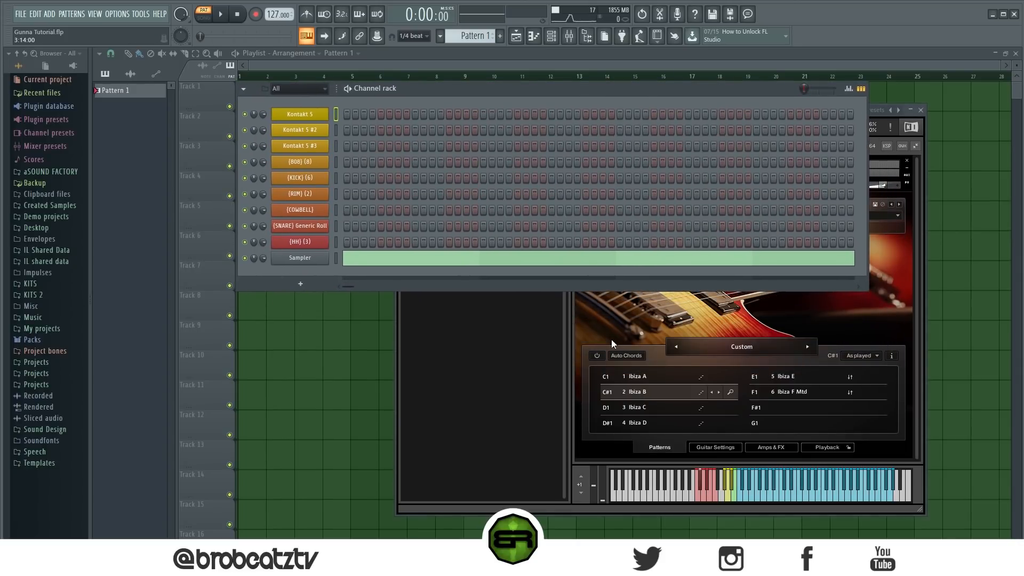
left_click(491, 401)
mouse_move(635, 107)
left_mouse_down()
mouse_move(643, 86)
mouse_move(634, 88)
left_mouse_up()
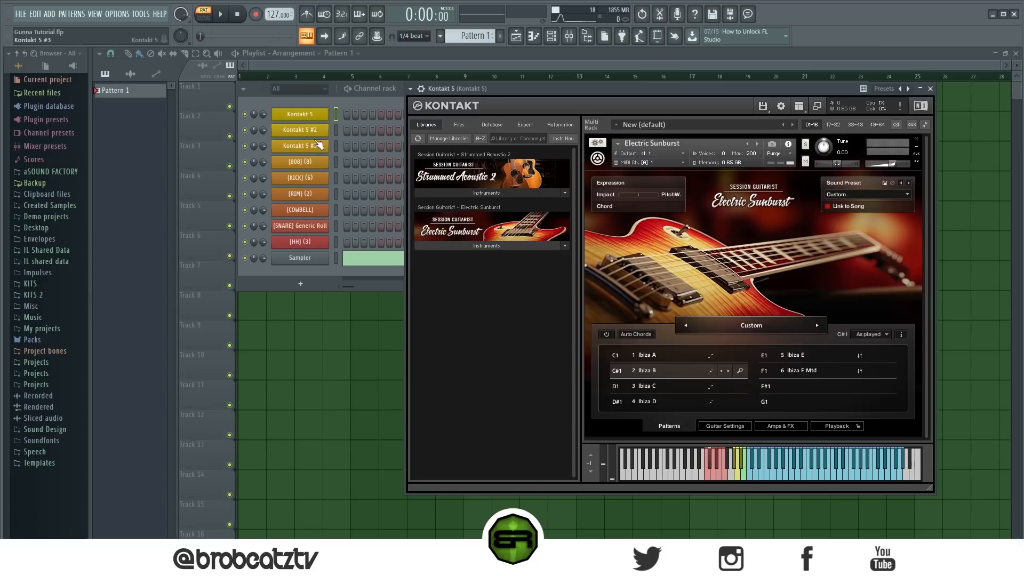
- Open the piano roll of the first Kontakt 5 channel and audition the A5 key
right_click(323, 117)
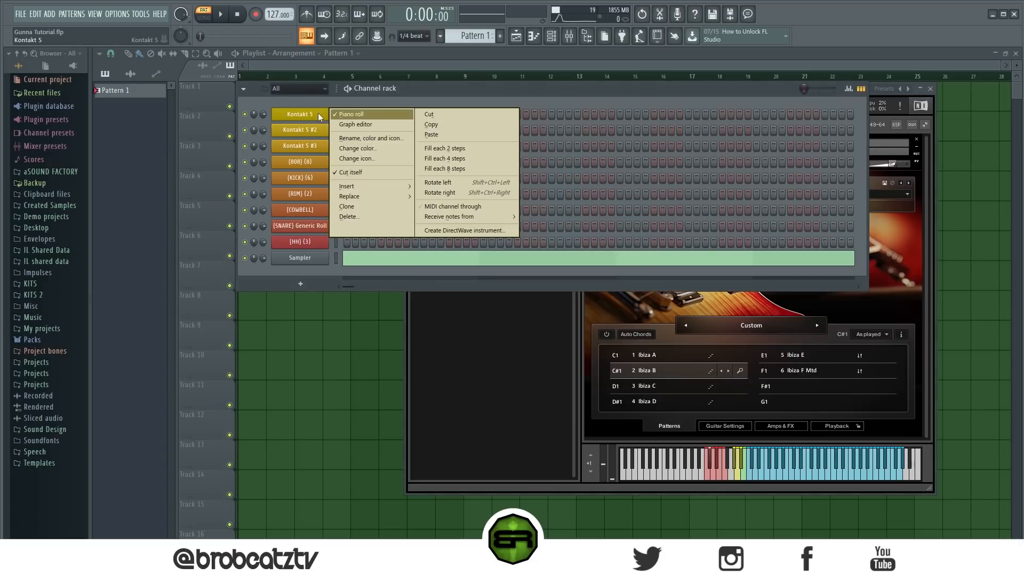
left_click(350, 114)
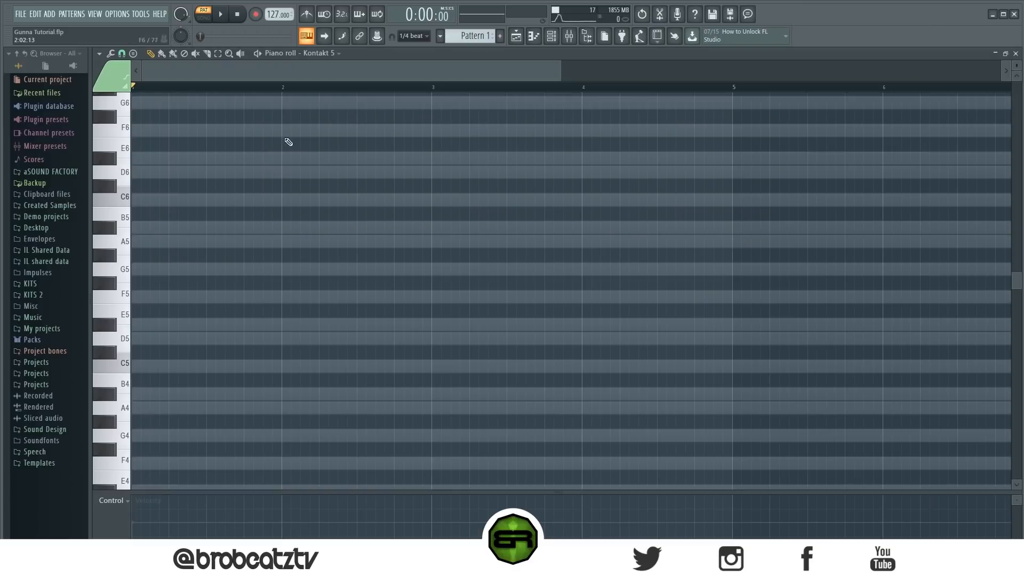
left_click(118, 246)
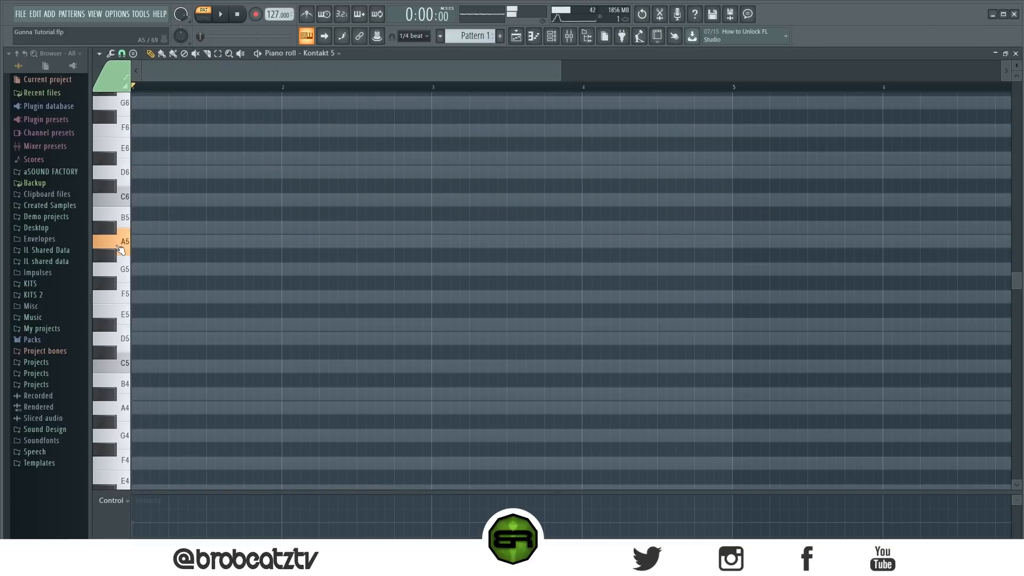
- Show the channel rack again and reopen the Kontakt 5 instrument window
left_click(551, 37)
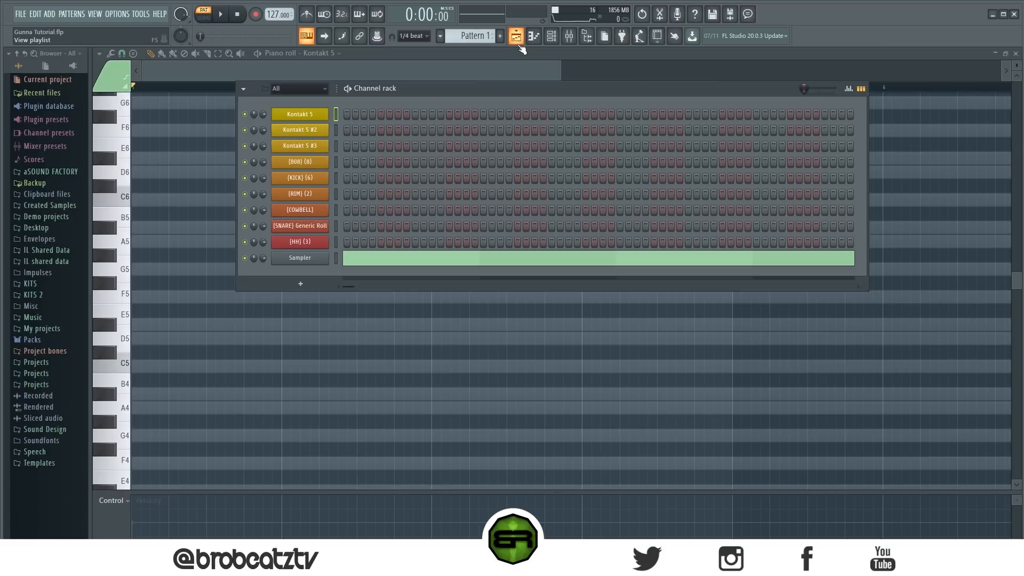
left_click(322, 113)
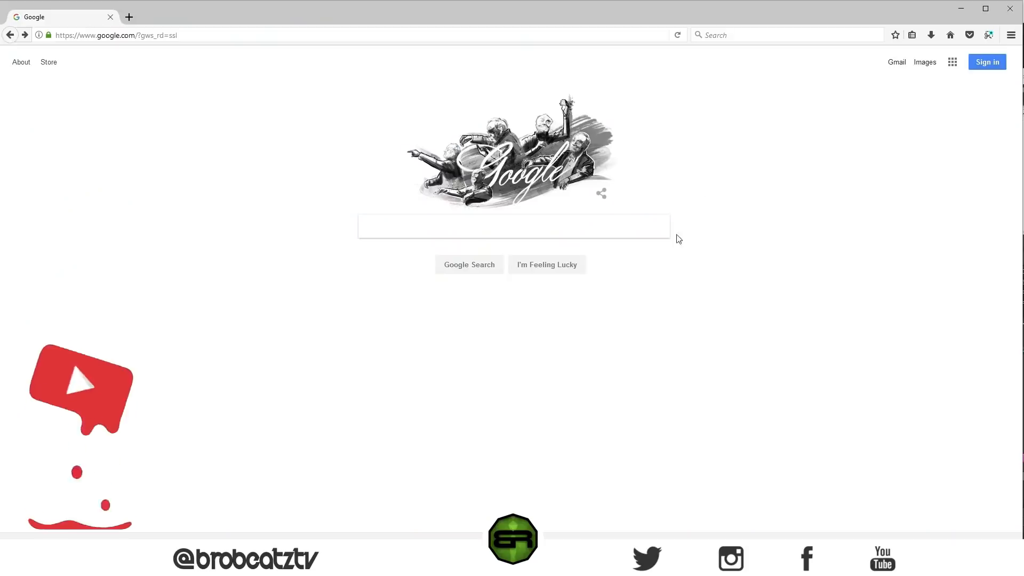
- Switch to the web browser, search Google for "free realistic guitar plugin" and look through the results
left_click(576, 231)
type("free realistic guitar")
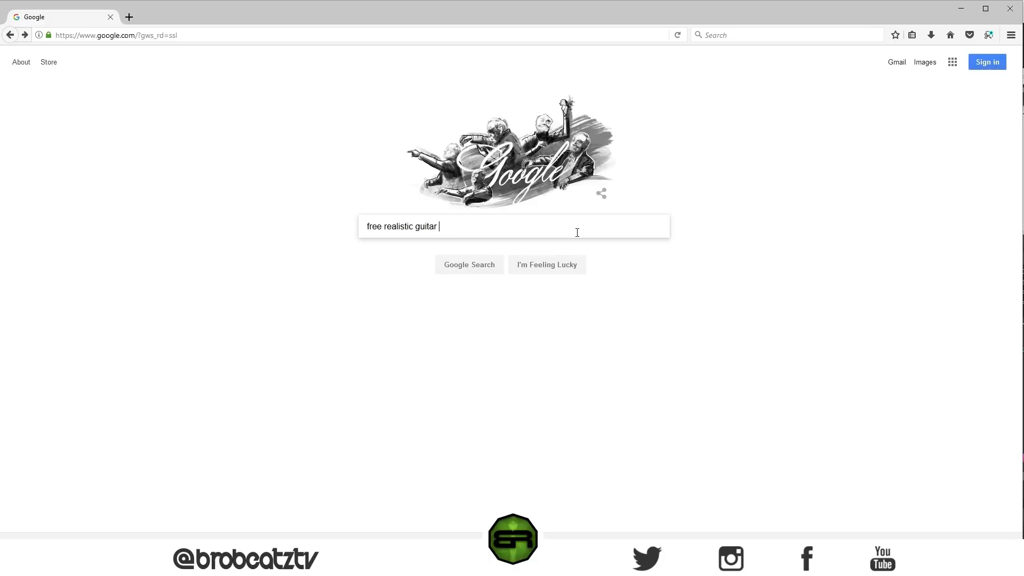
type(" plugin")
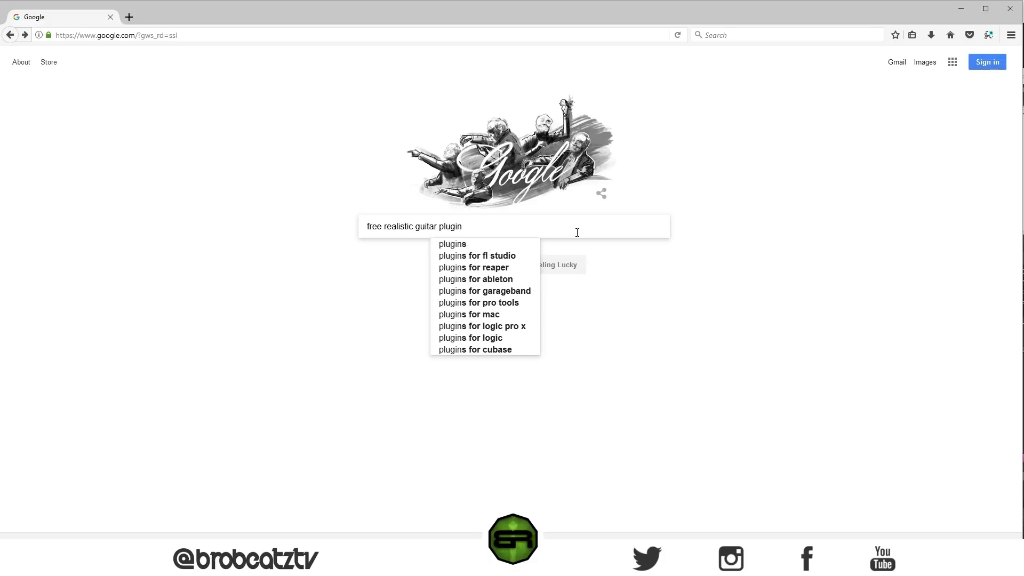
key("Return")
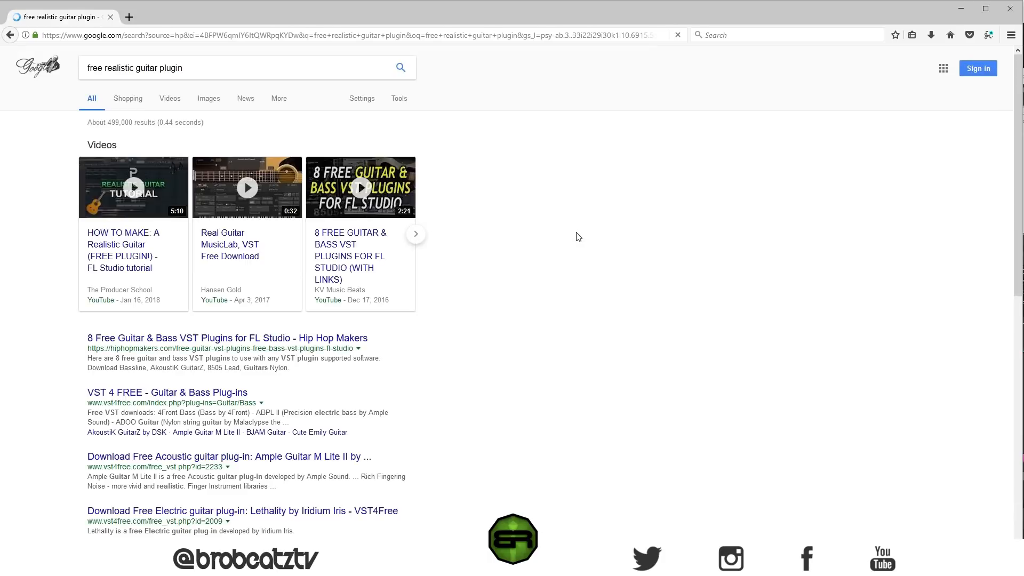
scroll(454, 238, "down", 6)
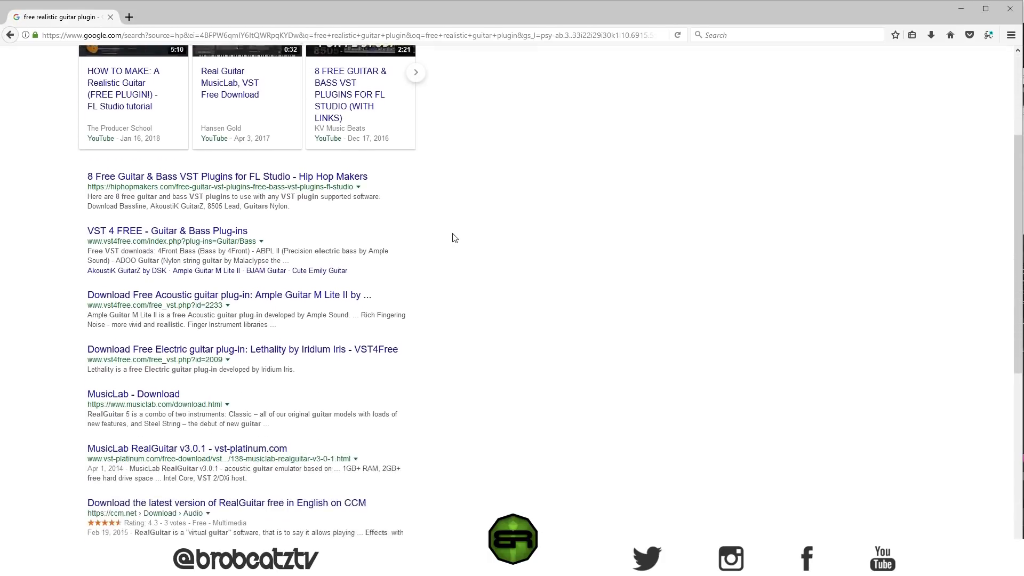
scroll(454, 238, "down", 1)
scroll(454, 237, "up", 6)
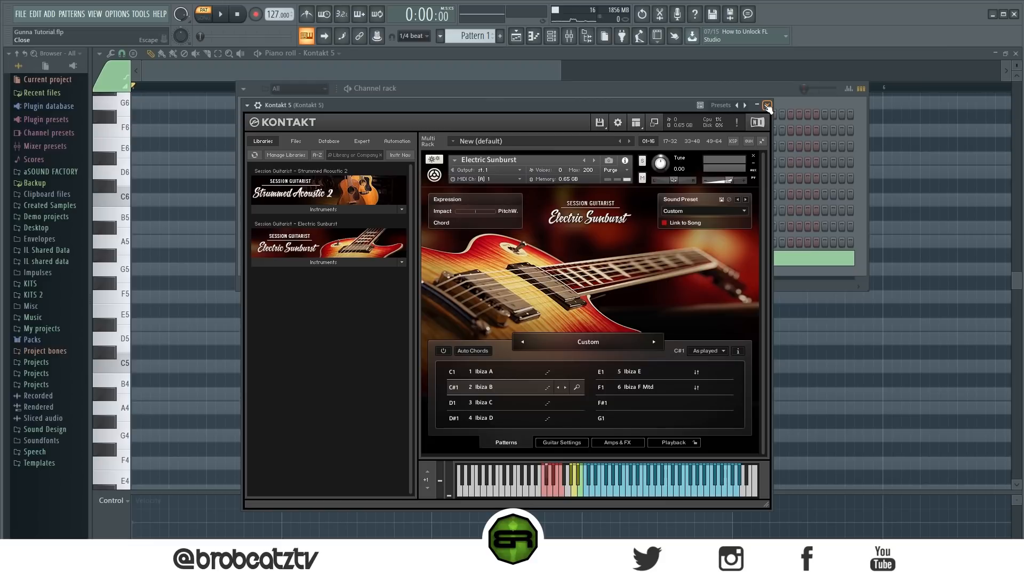
- Close the Kontakt 5 window, return to its piano roll and audition the F6 and D6 keys
left_click(766, 105)
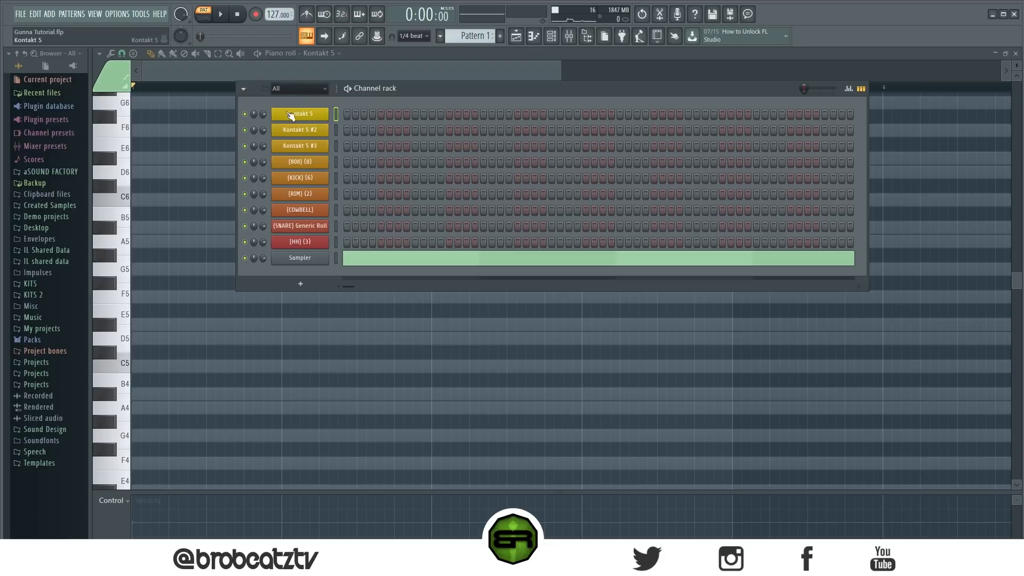
left_click(208, 72)
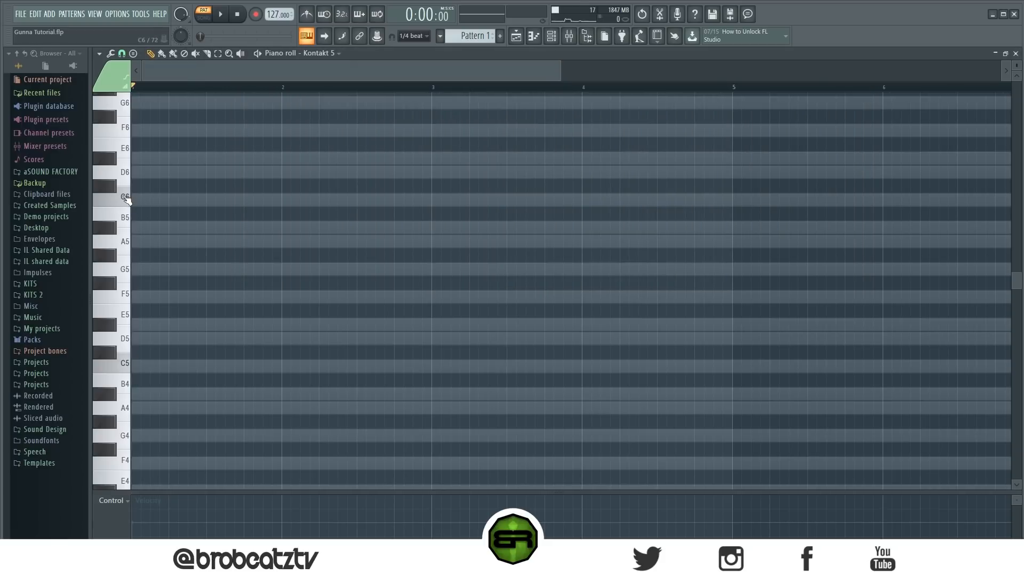
left_click(124, 136)
left_click(125, 172)
left_click(137, 172)
left_click(136, 130)
key("ctrl+a")
left_click_drag(141, 171, 338, 186)
key("Delete")
- Audition the G5, A#5 and C6 keys, and draw G5 and A#5 notes of length 0:12:00 at the start of bar 1
left_click(124, 273)
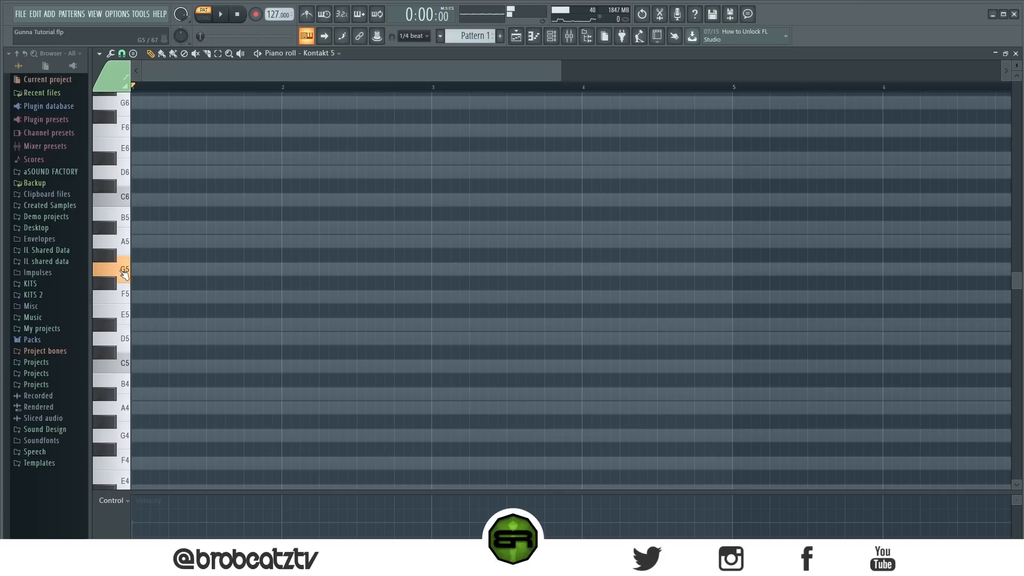
left_click(110, 229)
left_click(122, 274)
left_click(123, 198)
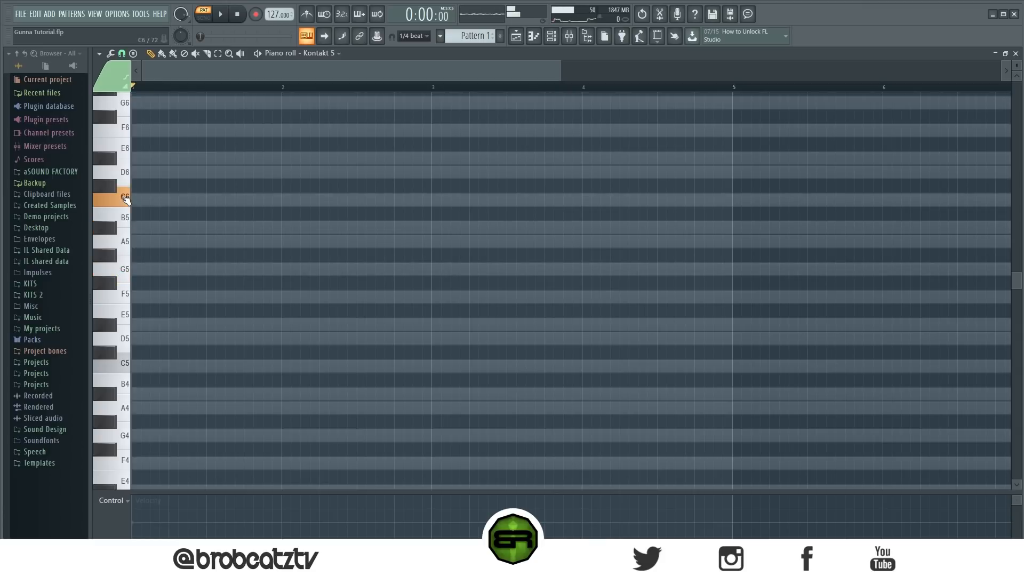
left_click(141, 270)
left_click_drag(330, 268, 243, 282)
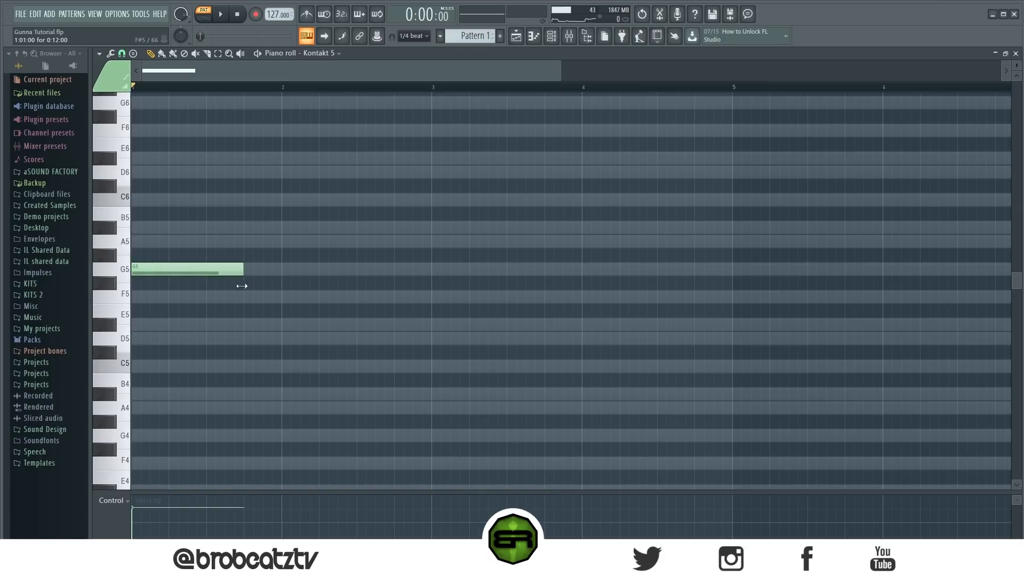
left_click(196, 228)
key("space")
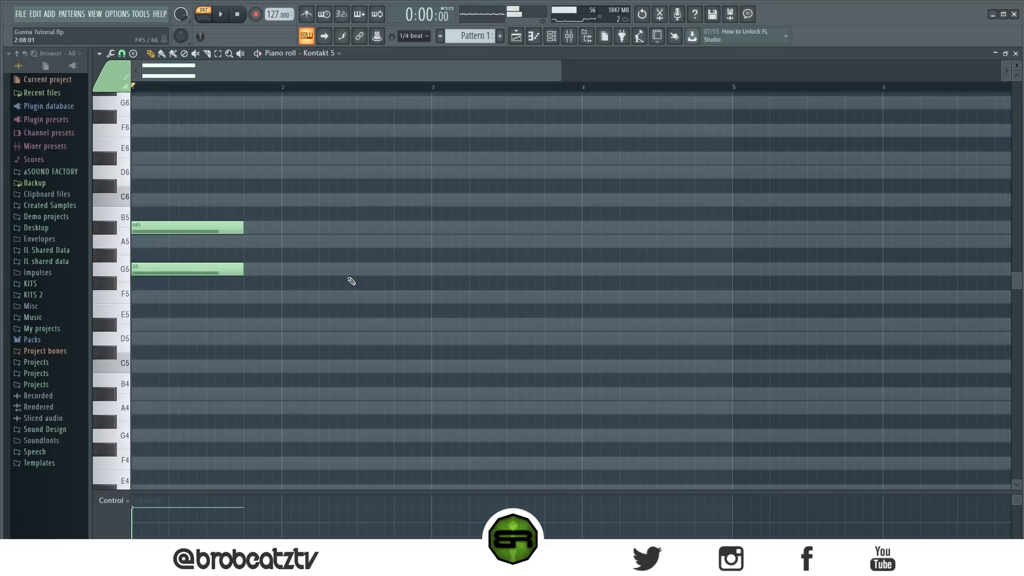
- Add a C6 note from the end of the first chord to the start of bar 3 and play the pattern
left_click(243, 206)
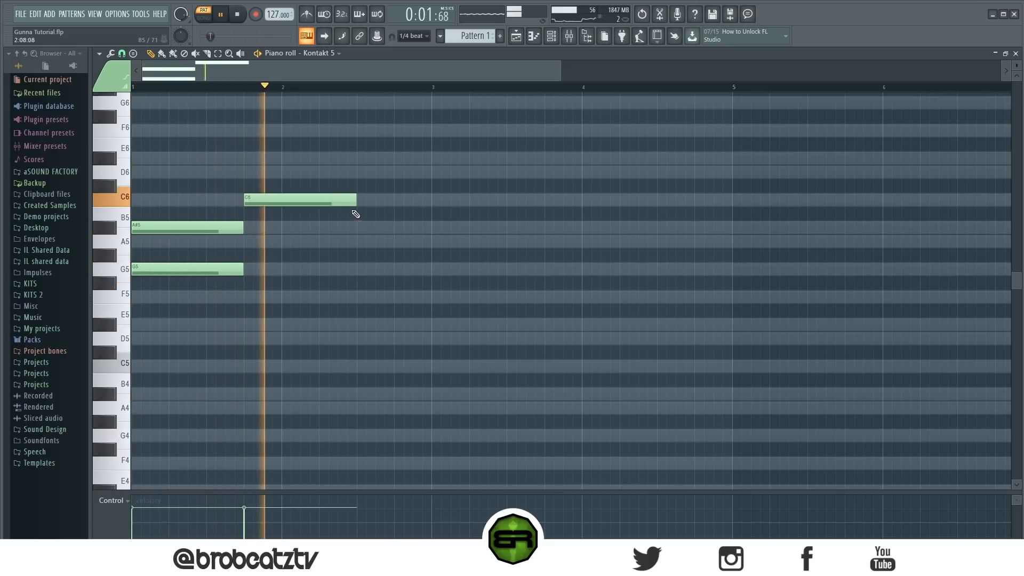
key("space")
left_click_drag(357, 201, 431, 206)
key("space")
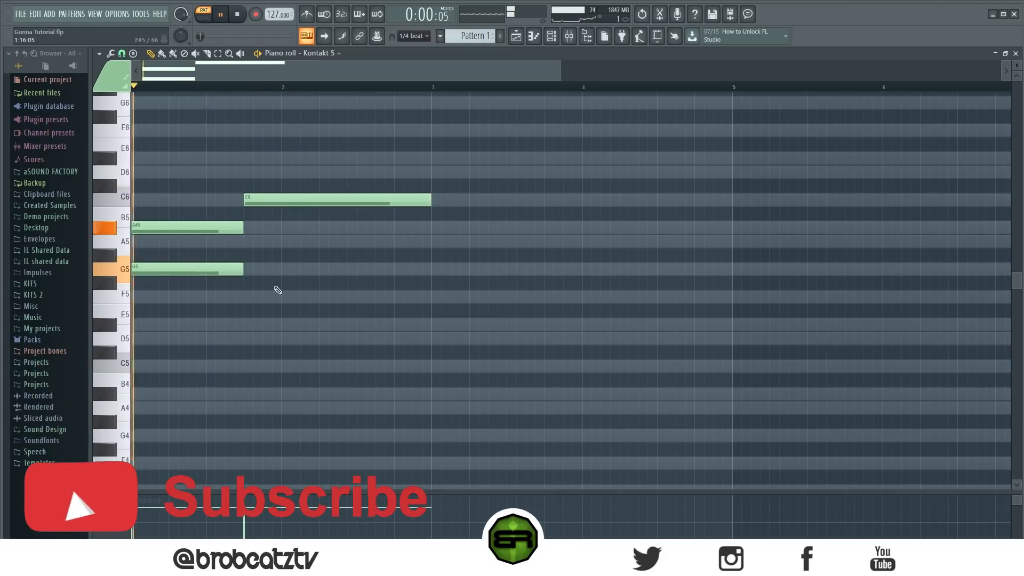
- Add a lower note starting with the C6, try it at G5 and F5, settle on D#5 and shorten it to 0:12:00
left_click(254, 242)
left_click_drag(253, 247, 282, 267)
key("space")
key("space")
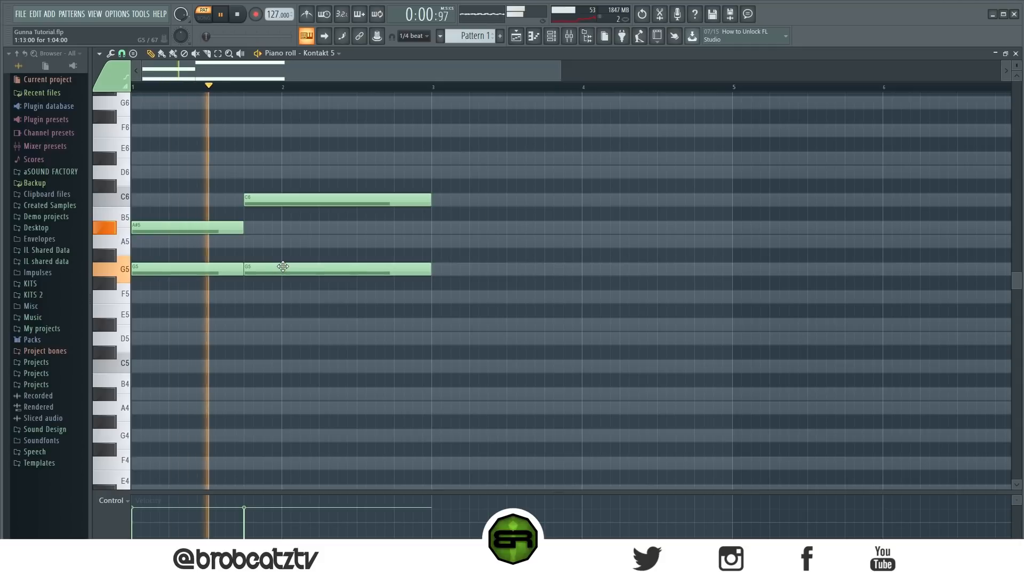
left_click_drag(282, 267, 281, 298)
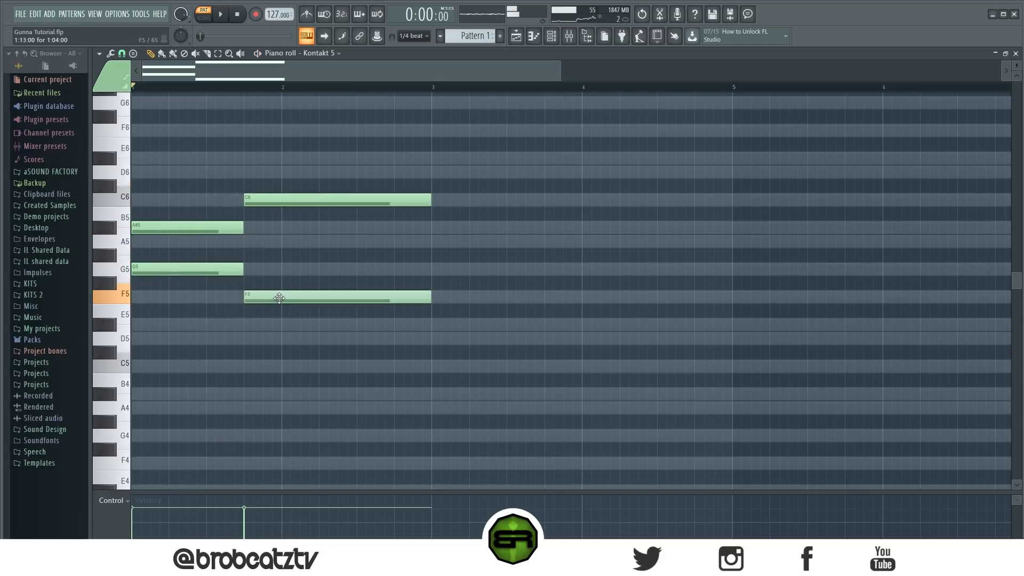
key("space")
key("space")
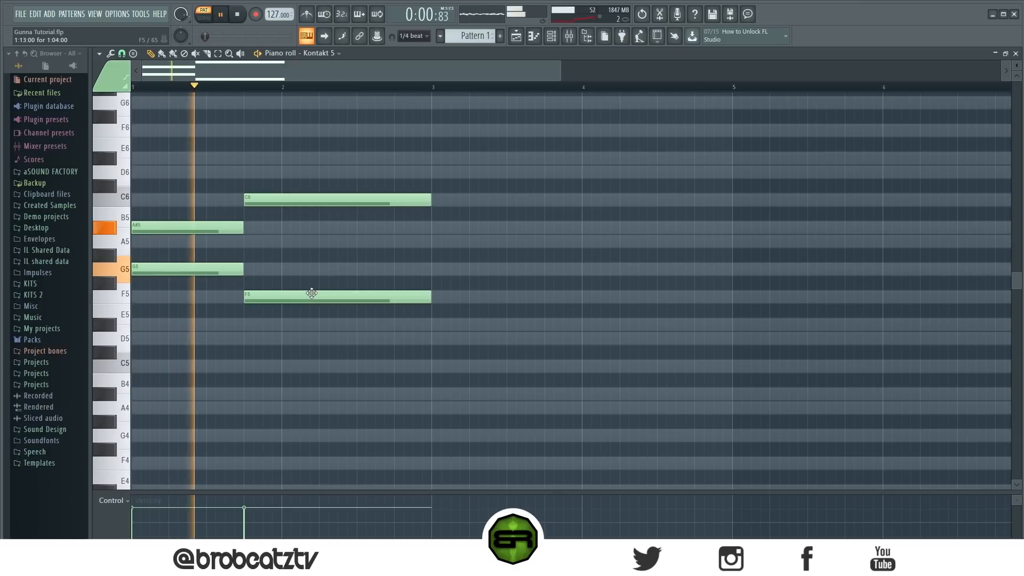
left_click_drag(312, 293, 306, 322)
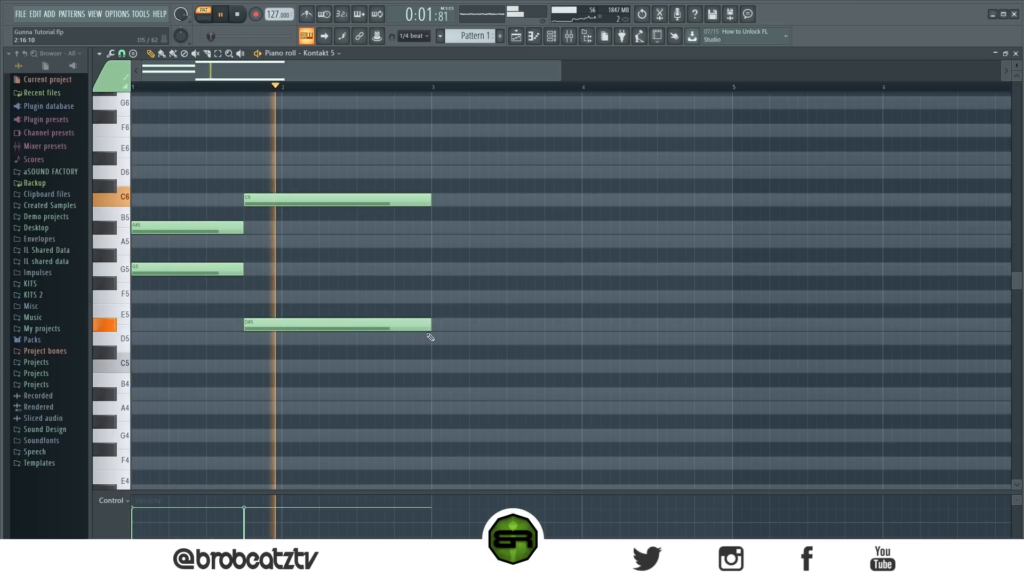
left_click_drag(426, 326, 356, 328)
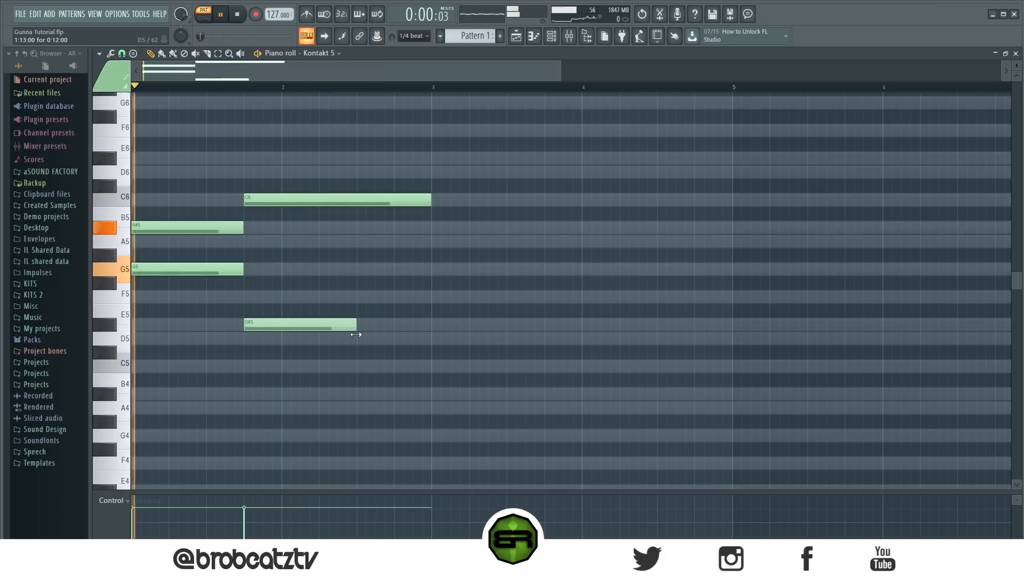
- Add an F5 note running from the end of the D#5 note to the start of bar 3
left_click(360, 297)
left_click_drag(468, 297, 431, 298)
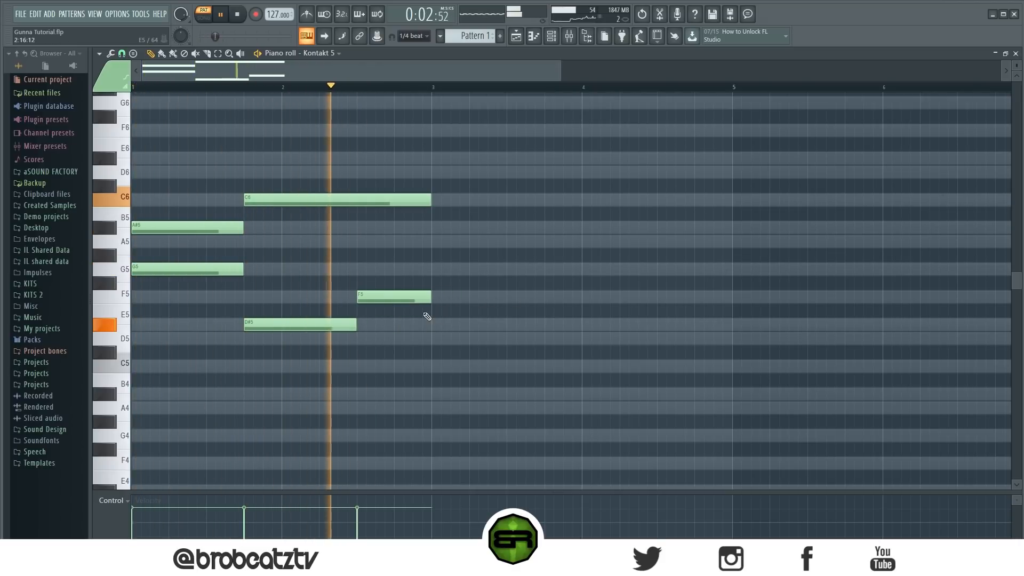
key("space")
- Repeat the G5 and A#5 chord at the start of bar 3 and play the pattern
left_click(436, 270)
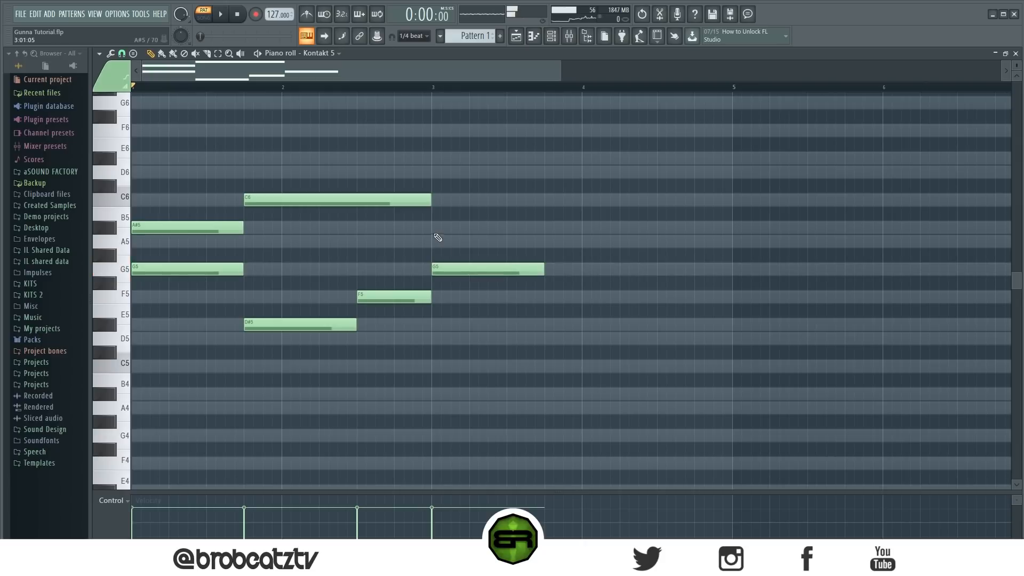
left_click(437, 228)
key("space")
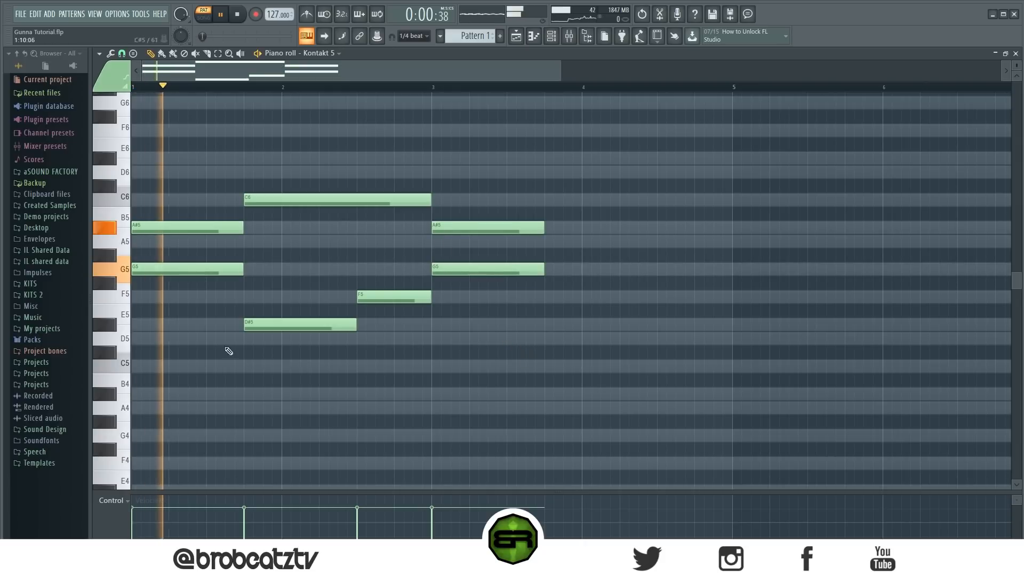
- Add a D#5 note after the second chord and extend it to the start of bar 5
left_click(547, 325)
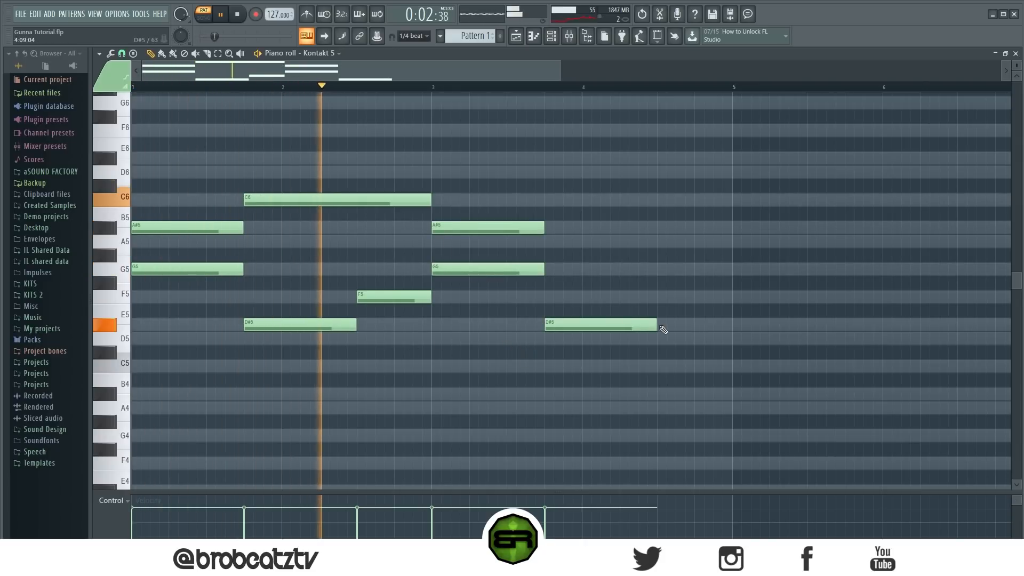
left_click_drag(656, 325, 732, 325)
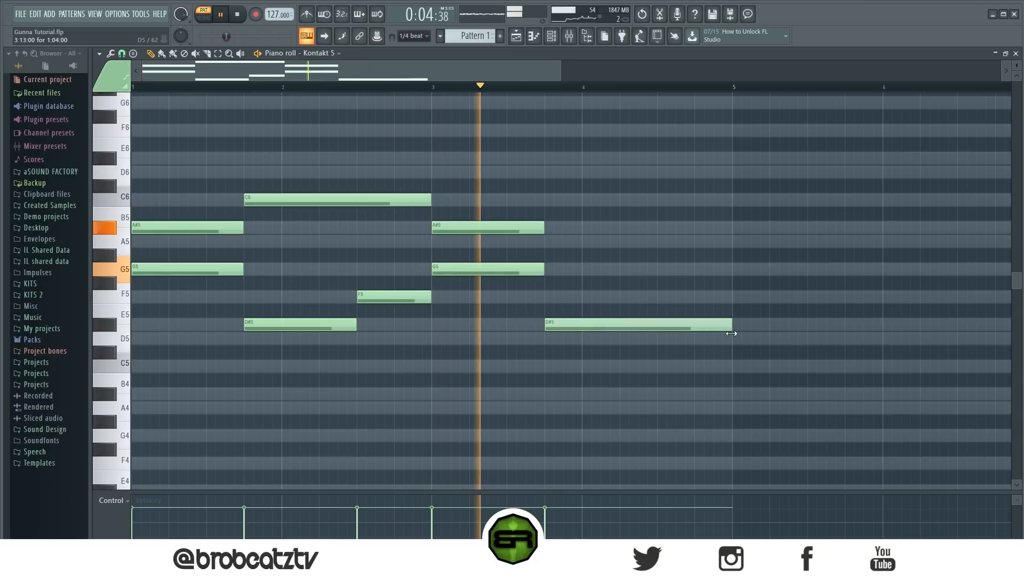
key("space")
- Add a note above the last D#5, try it at A5, move it to G5 and shorten it to the opening chord's length
left_click(556, 241)
key("space")
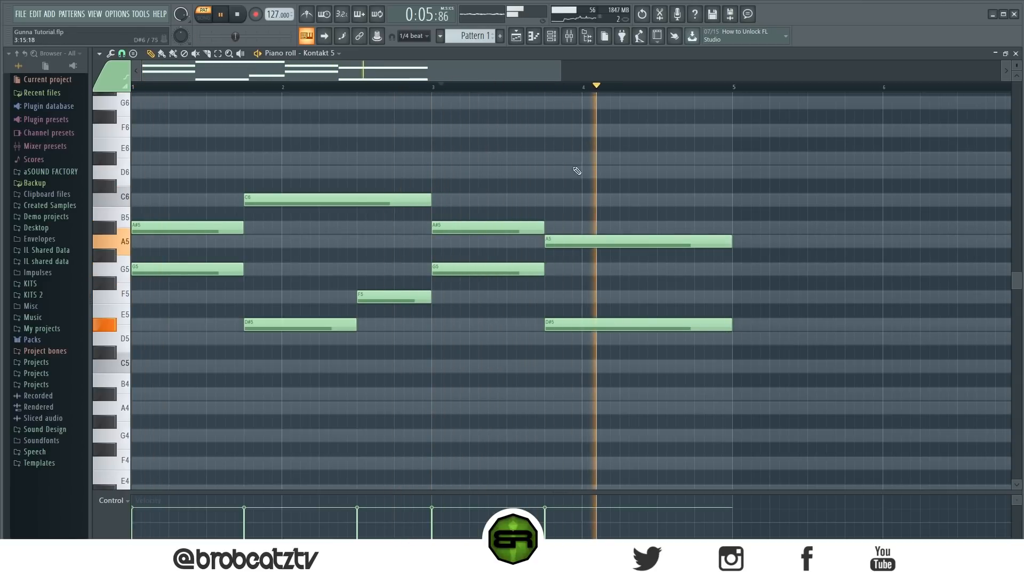
key("space")
left_click_drag(590, 241, 581, 269)
key("space")
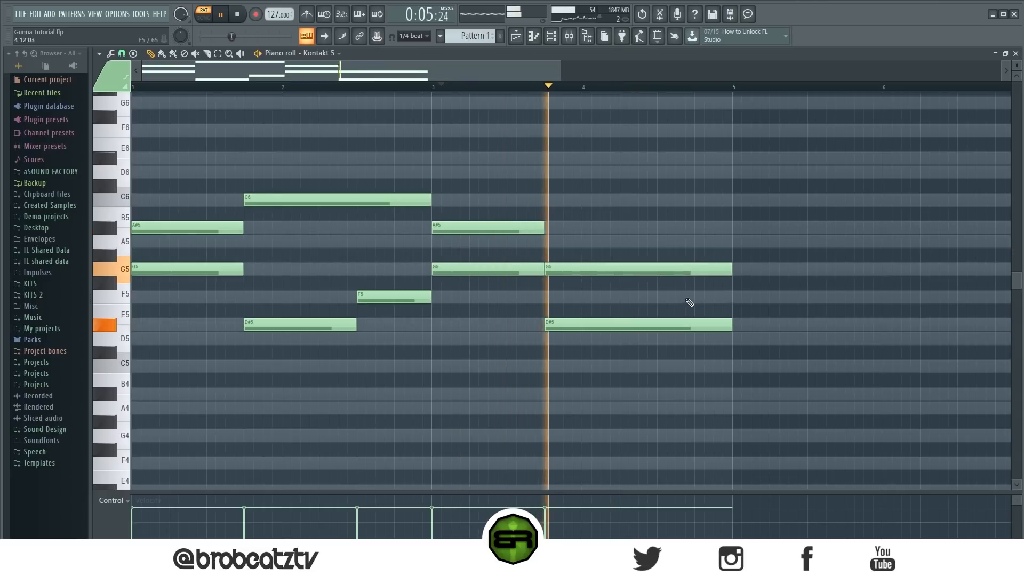
key("space")
left_click_drag(728, 268, 656, 268)
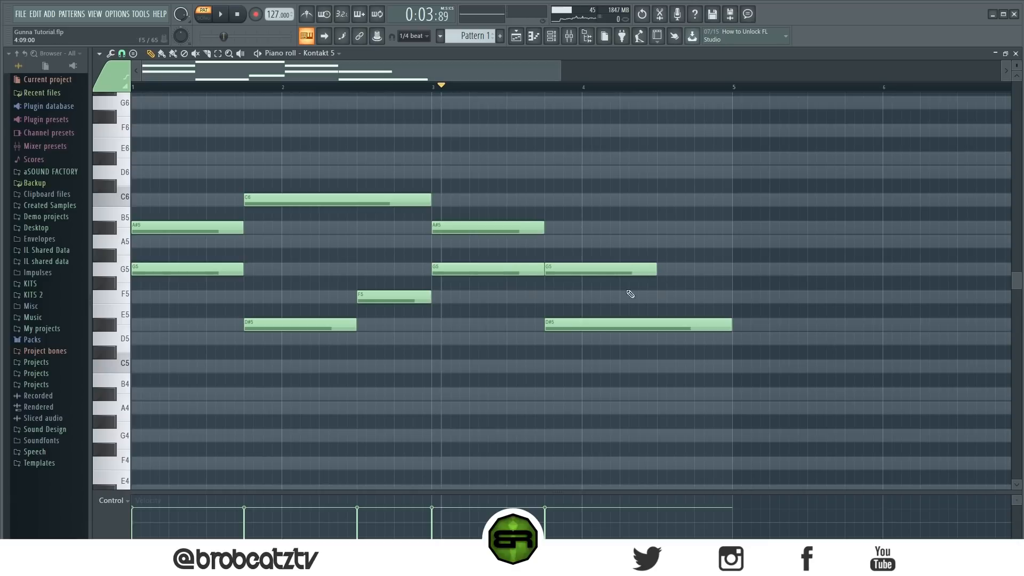
- Add an F5 note from the end of the last G5 to the start of bar 5 and play the melody from the beginning
left_click(660, 299)
key("space")
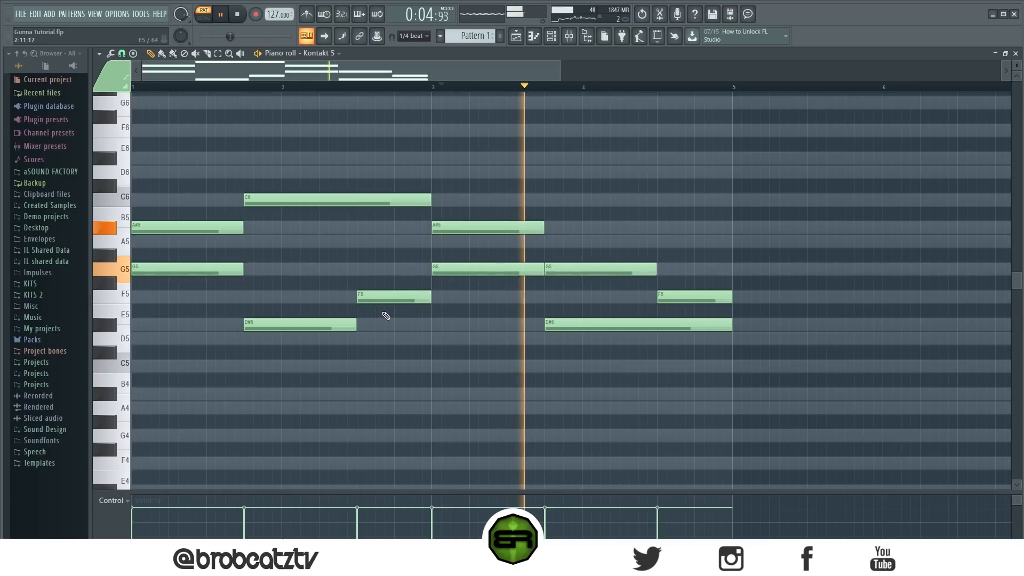
key("space")
left_click(134, 87)
key("space")
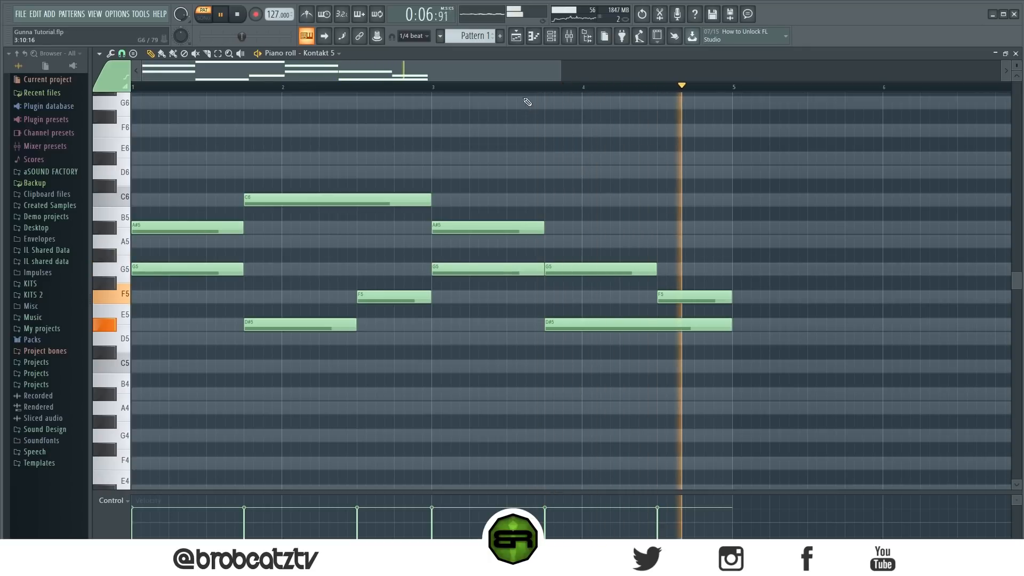
key("space")
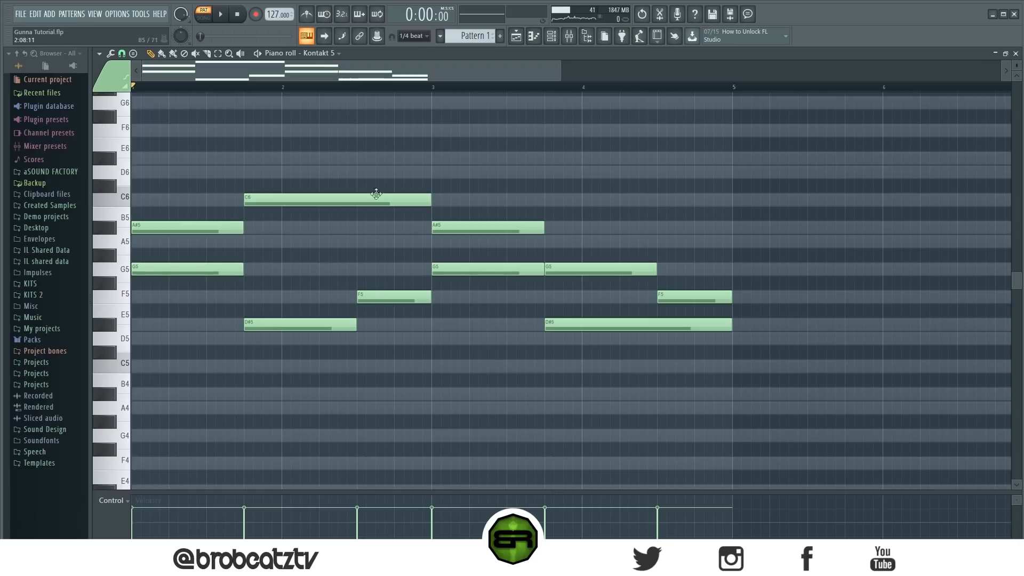
- Highlight the opening chord, its repeat at bar 3 and the C6, D#5 and F5 group between them to examine the melody's structure
left_click_drag(170, 213, 148, 296, "ctrl")
left_click_drag(504, 199, 511, 326, "ctrl+shift")
left_click(516, 356, "ctrl")
left_click(282, 322, "ctrl")
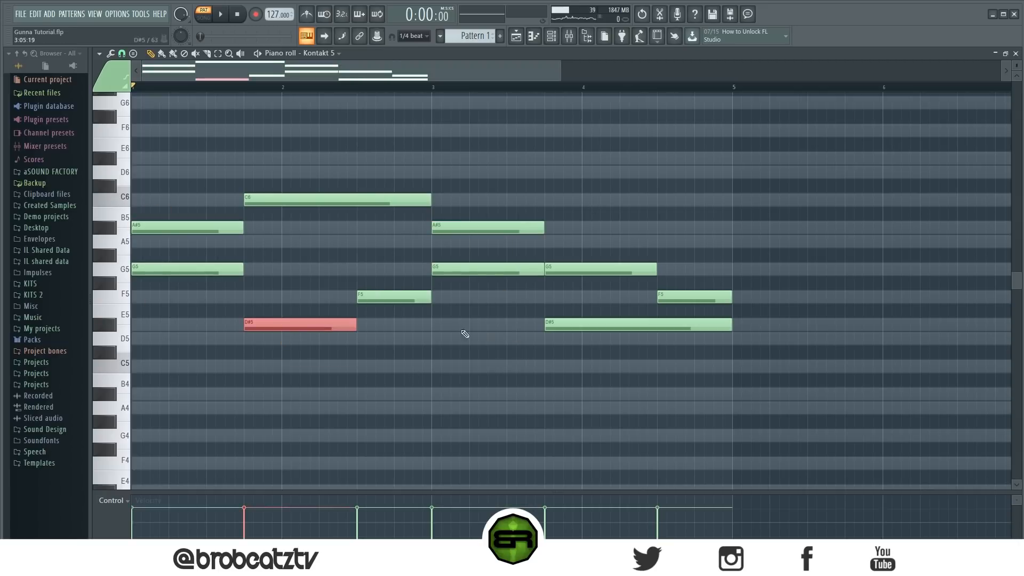
left_click(292, 158, "ctrl")
left_click_drag(271, 152, 414, 414, "ctrl")
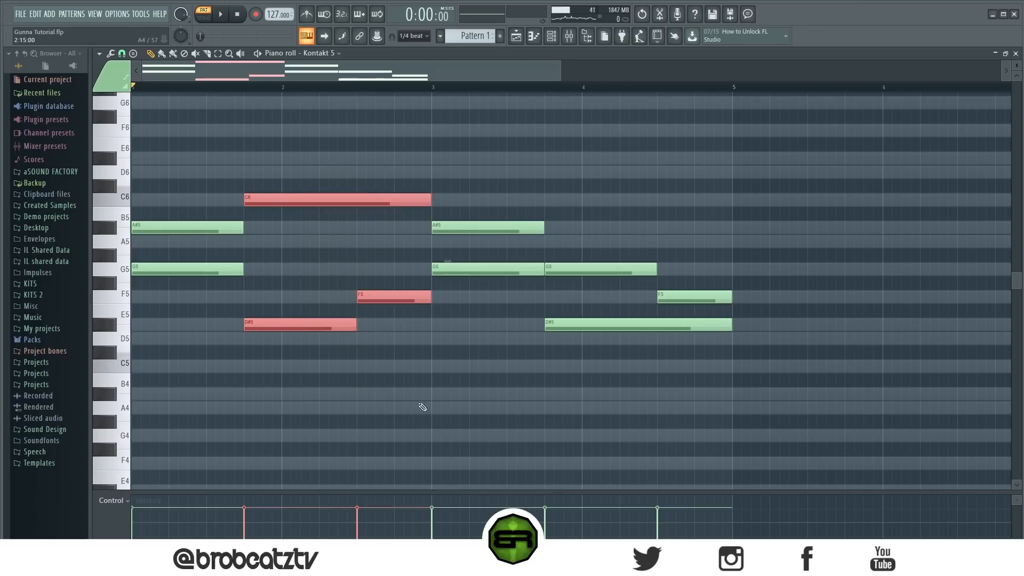
left_click(420, 401, "ctrl")
- Highlight the two chords with the D#5 and F5 notes to compare them with the added C6 and G5 notes
left_click(390, 301, "ctrl")
left_click(686, 299, "ctrl")
left_click_drag(478, 208, 486, 292, "ctrl")
left_click_drag(212, 209, 204, 306, "ctrl")
left_click(272, 322, "ctrl")
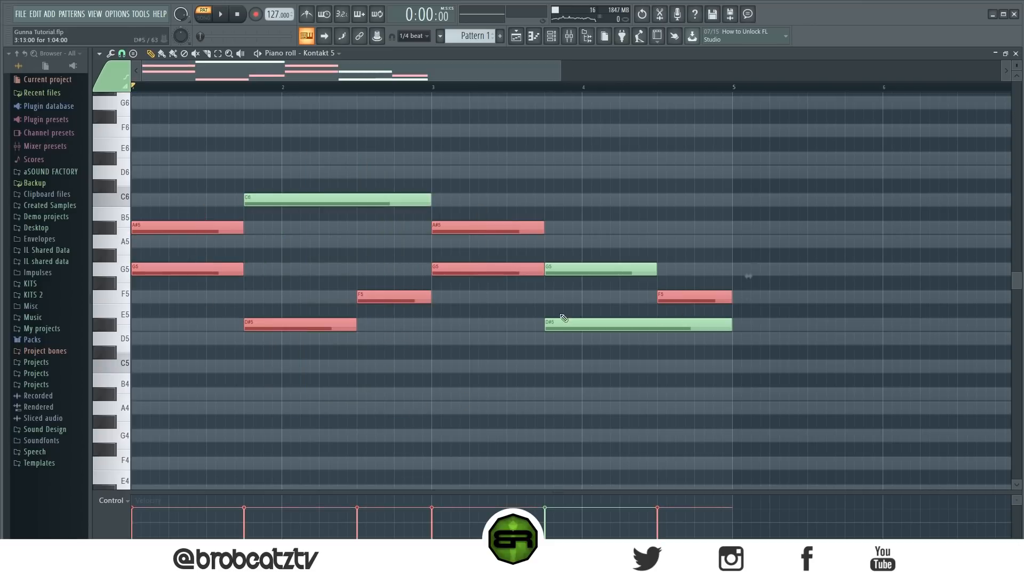
left_click(560, 322, "ctrl")
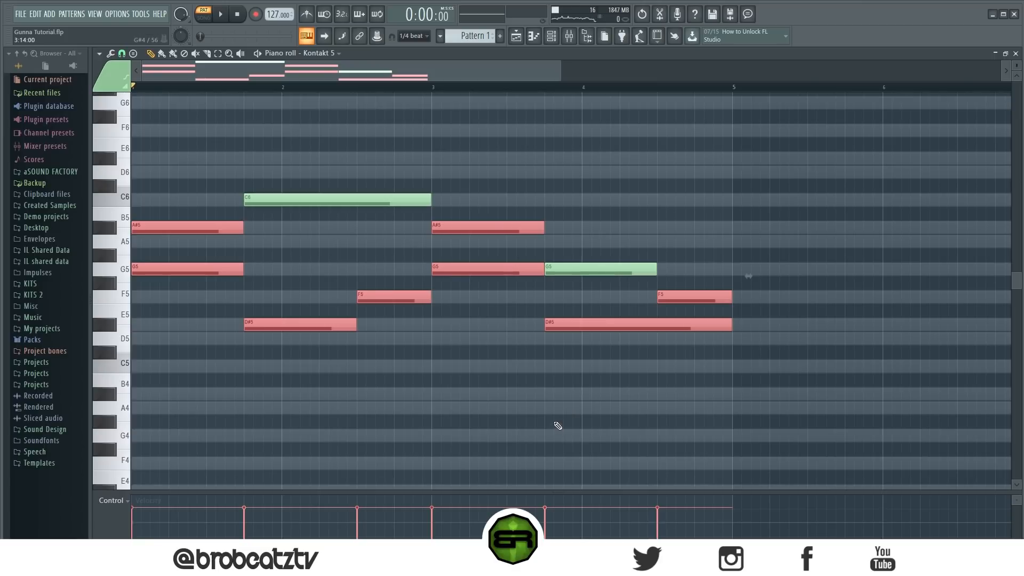
left_click(441, 336, "ctrl")
left_click(315, 202)
left_click(617, 273)
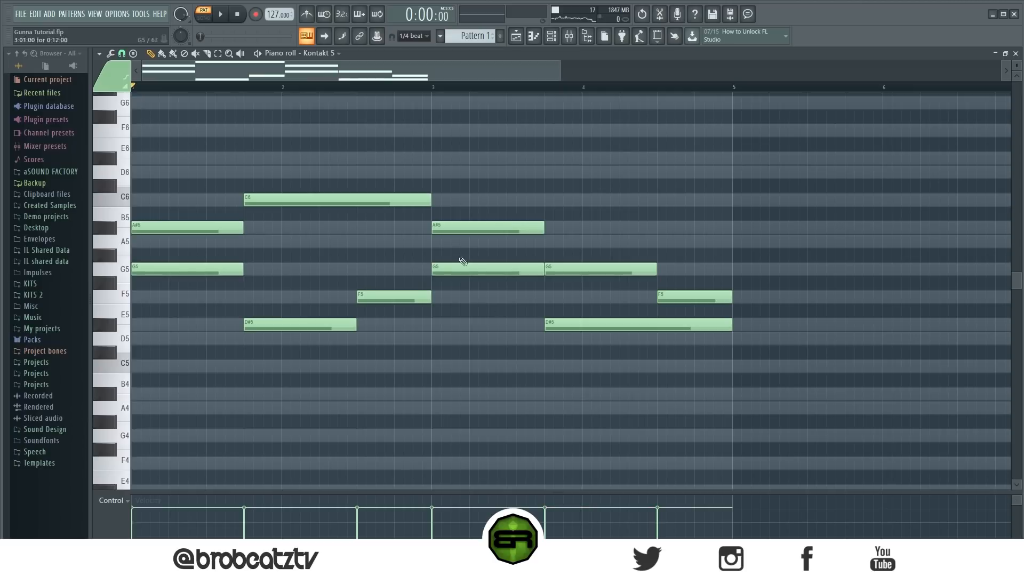
- Highlight the two G5 and A#5 chords together with both D#5 notes to examine the core progression
left_click_drag(491, 203, 474, 298, "ctrl")
left_click_drag(167, 193, 187, 302, "ctrl+shift")
left_click(298, 323, "ctrl+shift")
left_click(573, 322, "ctrl+shift")
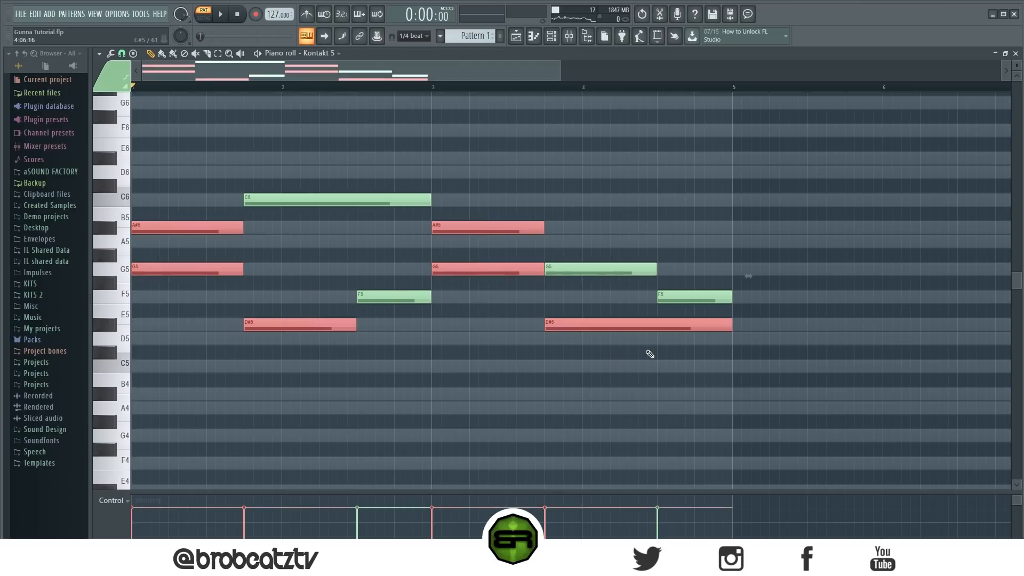
left_click(639, 358, "ctrl")
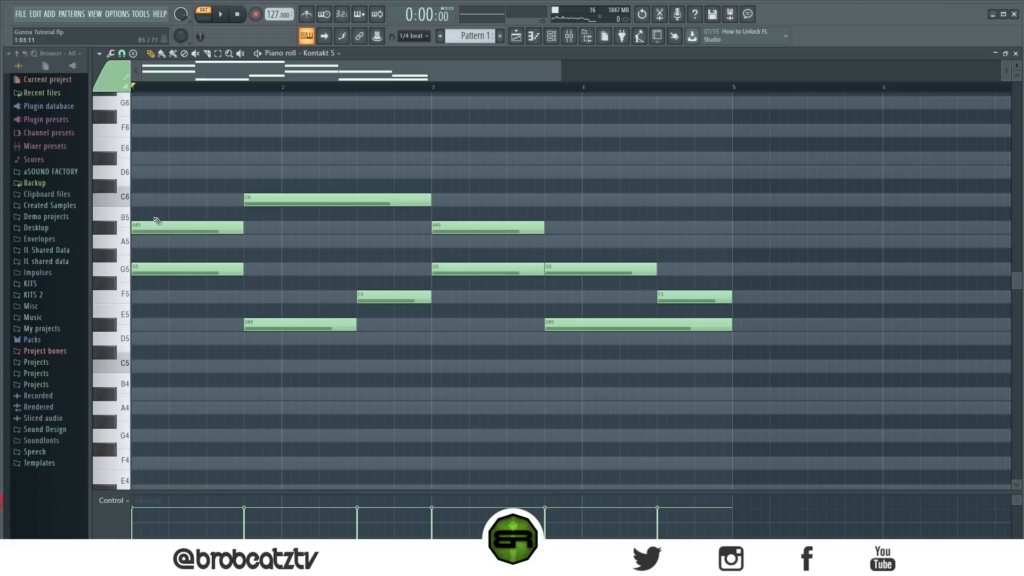
- Shorten all the scale notes in the Sampler channel's piano roll so they end at the start of bar 5
left_click_drag(561, 74, 925, 119)
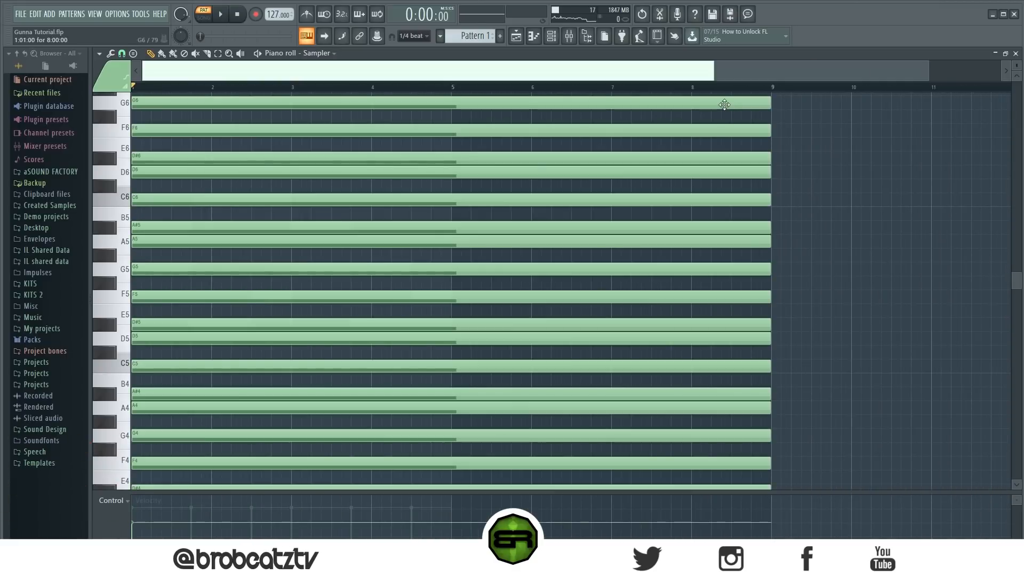
key("ctrl+a")
left_click_drag(769, 114, 447, 130)
- Copy the Kontakt 5 melody in the channel rack and paste it into Kontakt 5 #2 and Kontakt 5 #3
left_click(551, 36)
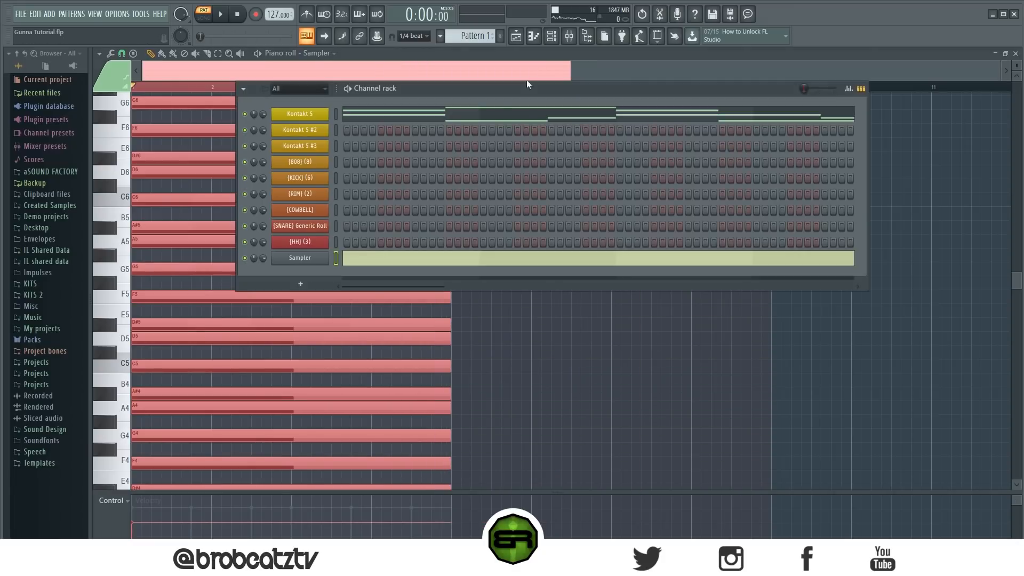
right_click(318, 117)
left_click(467, 122)
right_click(303, 128)
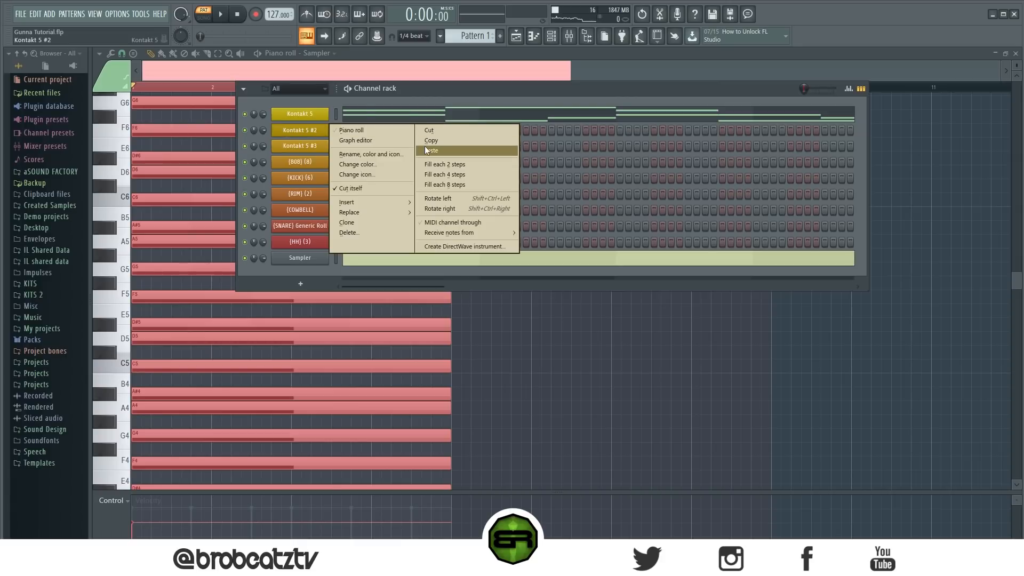
left_click(429, 149)
right_click(288, 150)
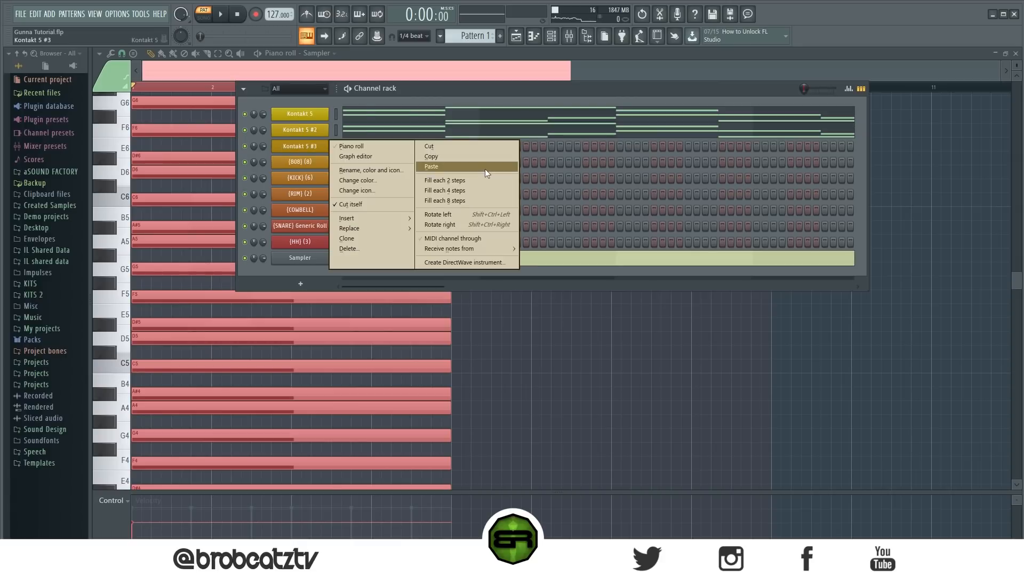
left_click(484, 169)
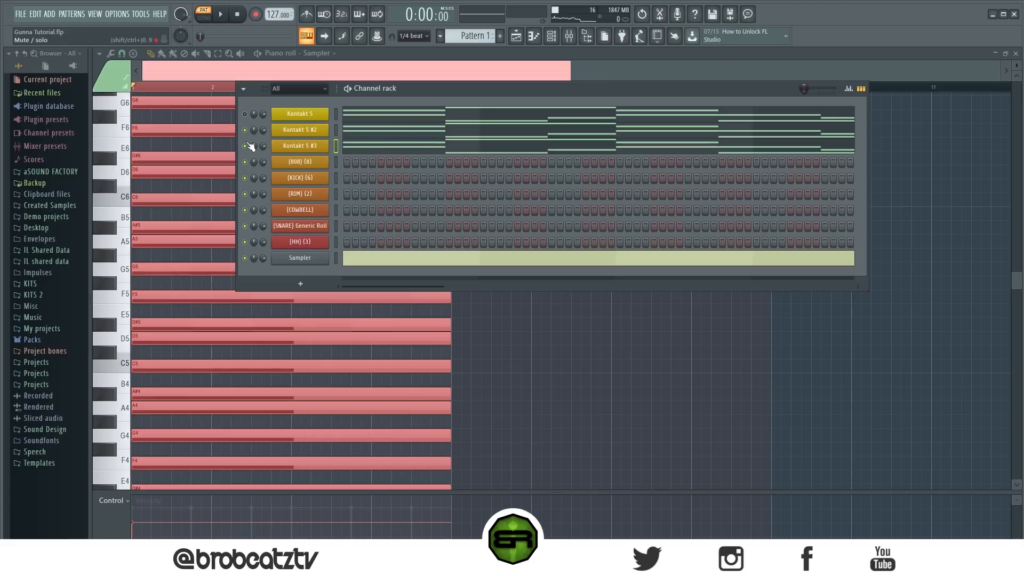
- Play the pattern with only the Kontakt 5 #2 melody channel audible and bring up the playlist
key("space")
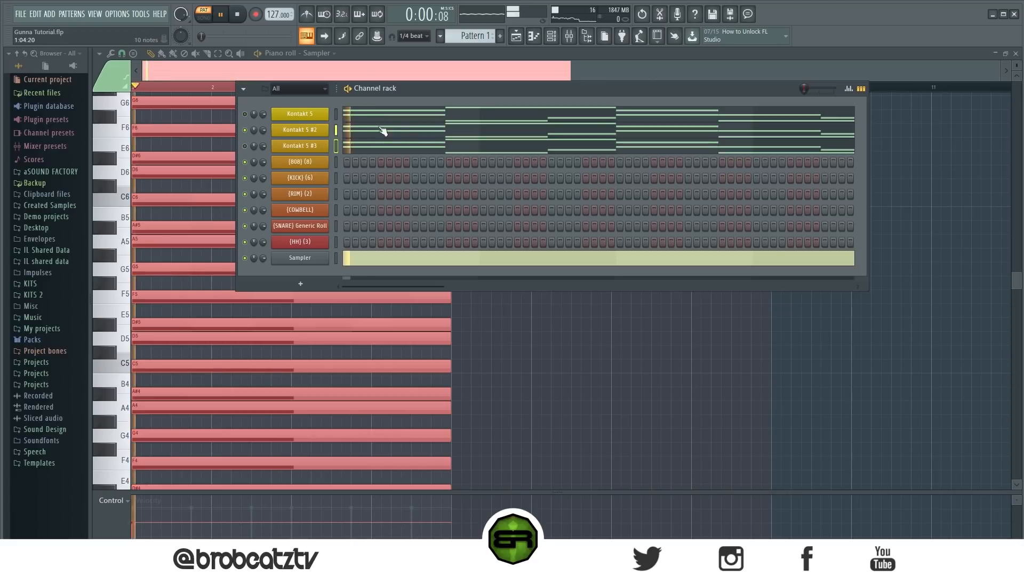
left_click(516, 36)
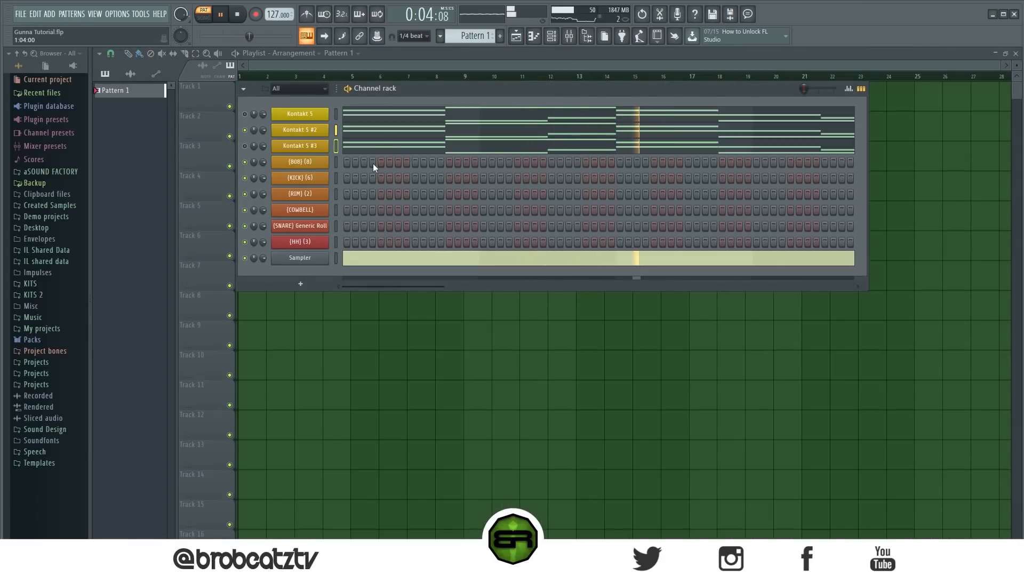
key("space")
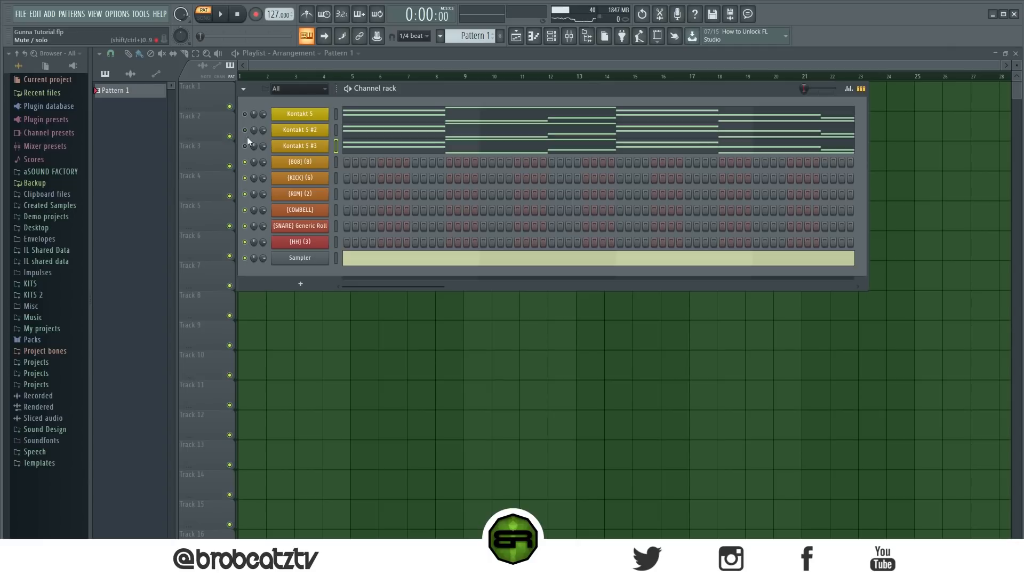
- Unmute Kontakt 5 #3 and play the pattern with it as the only audible melody channel
left_click(246, 147)
key("space")
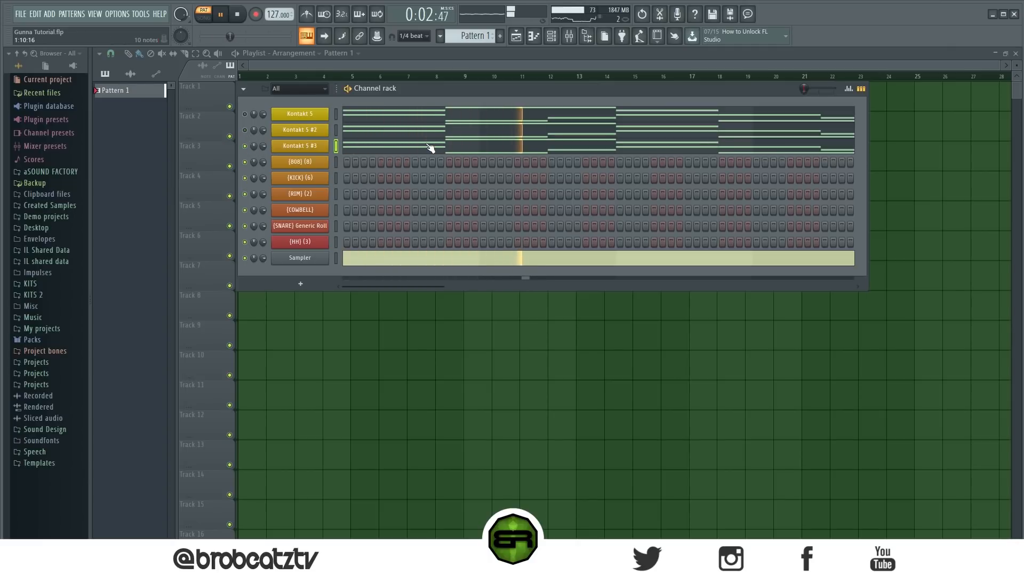
key("space")
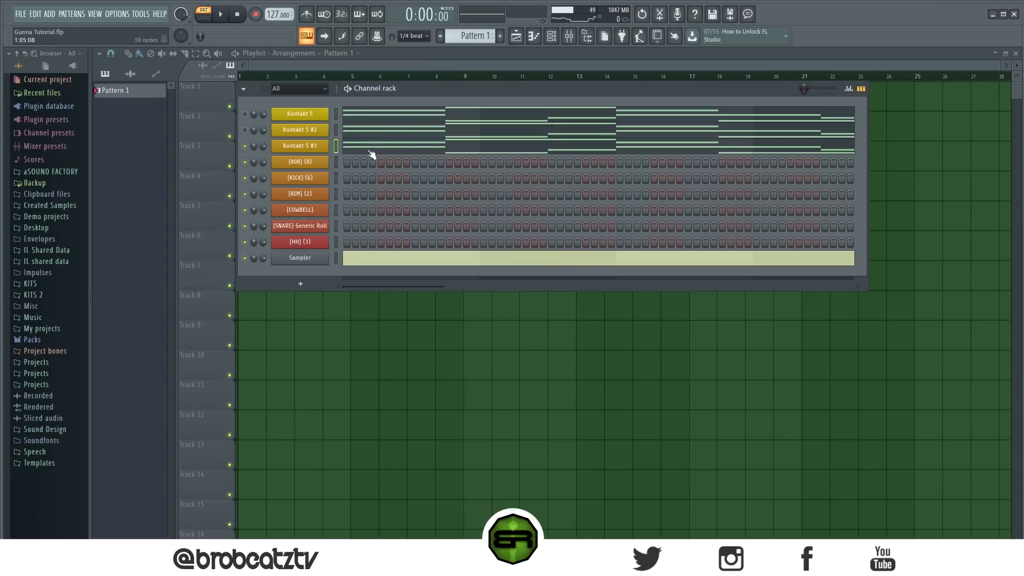
- Unmute Kontakt 5 #2 and play it layered with Kontakt 5 #3
left_click(245, 130)
key("space")
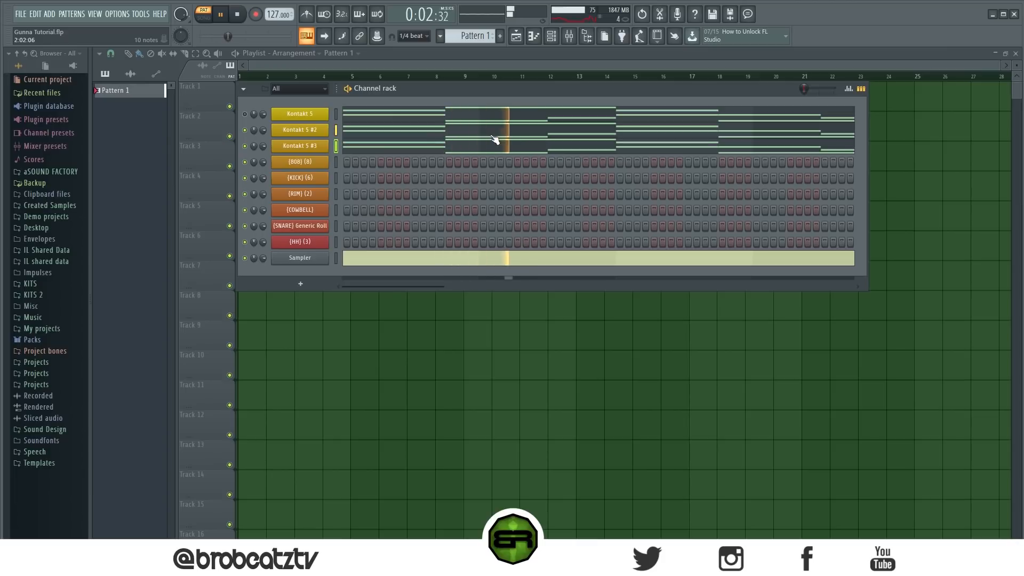
key("space")
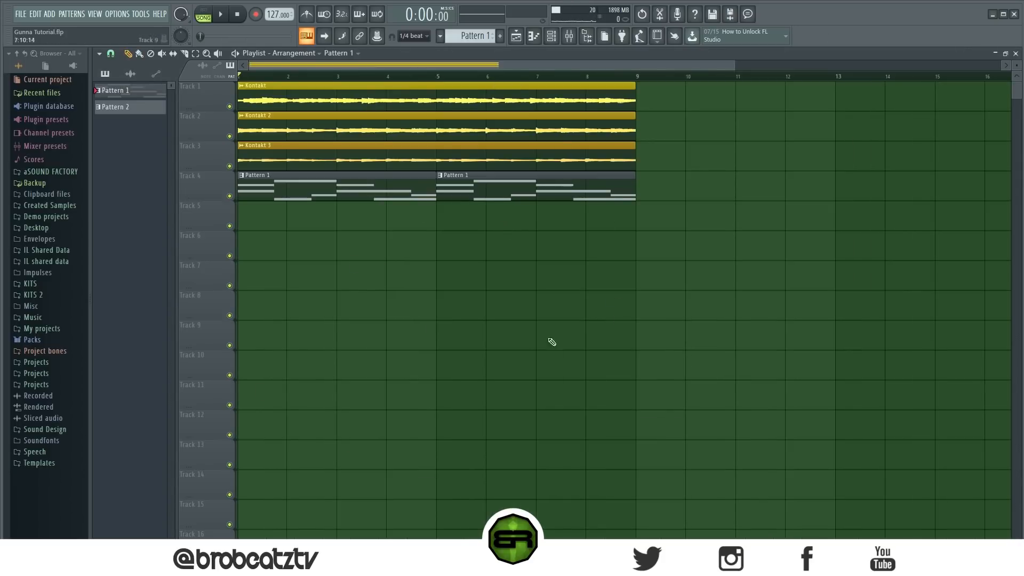
- Open the piano roll of the 808 channel in Pattern 1
left_click(552, 36)
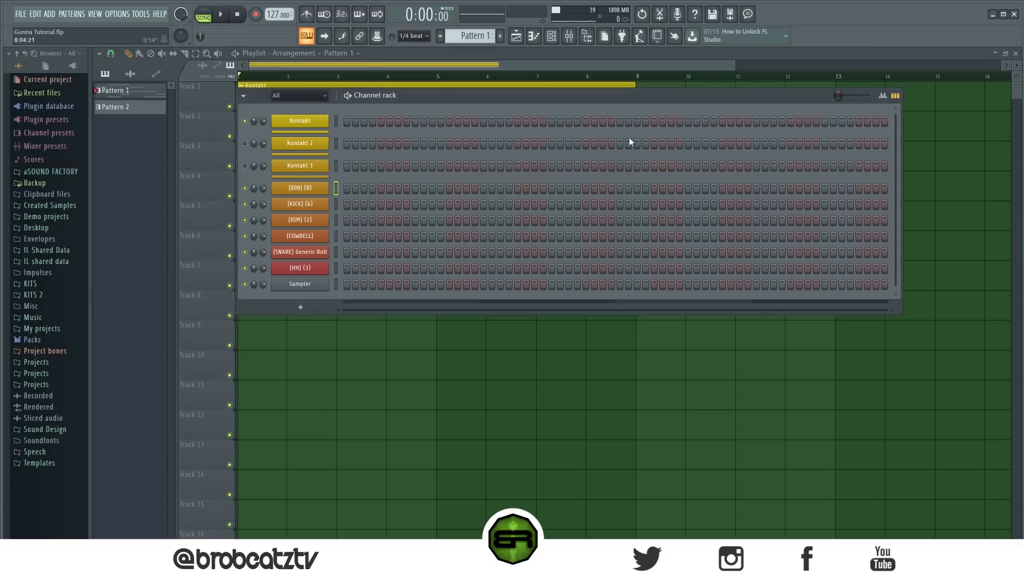
right_click(304, 188)
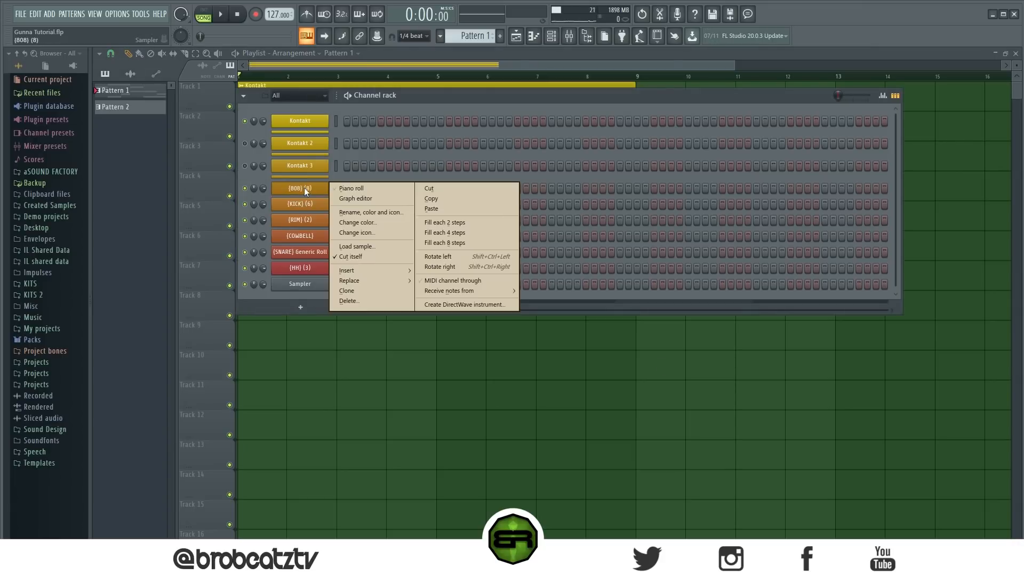
left_click(365, 188)
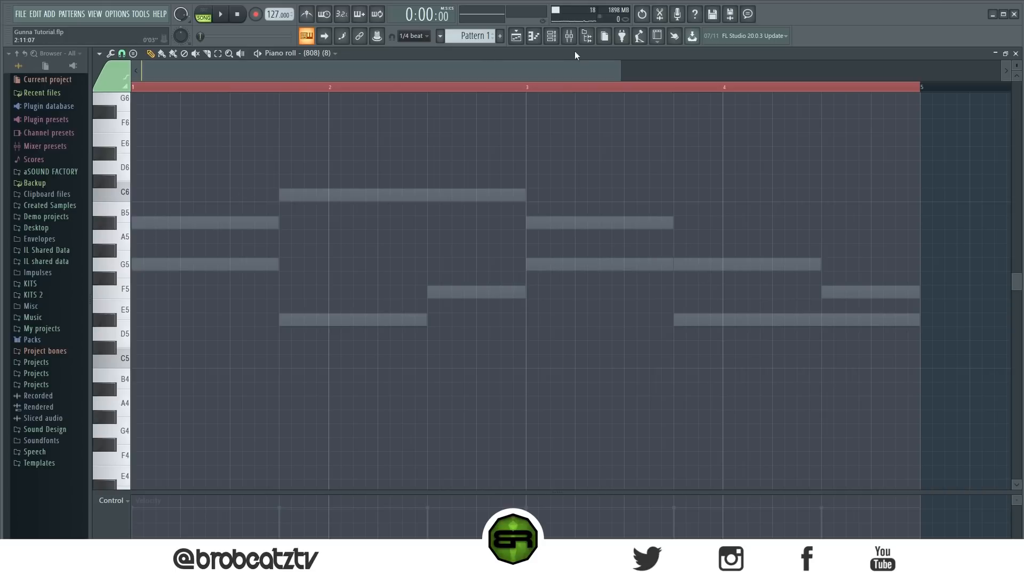
left_click(551, 36)
left_click(551, 36)
- Try a long G5 808 note at the start of bar 1, play it and delete it
left_click(135, 266)
left_click_drag(137, 267, 250, 266)
key("space")
key("space")
right_click(213, 267)
- Open the 808 channel's volume envelope and turn its attack down to zero
left_click(552, 36)
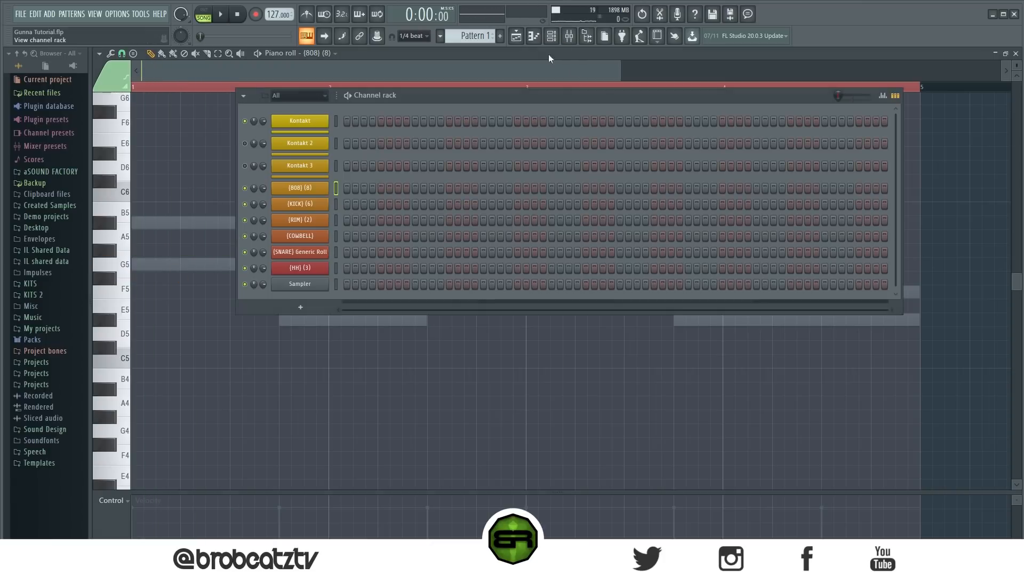
left_click(313, 189)
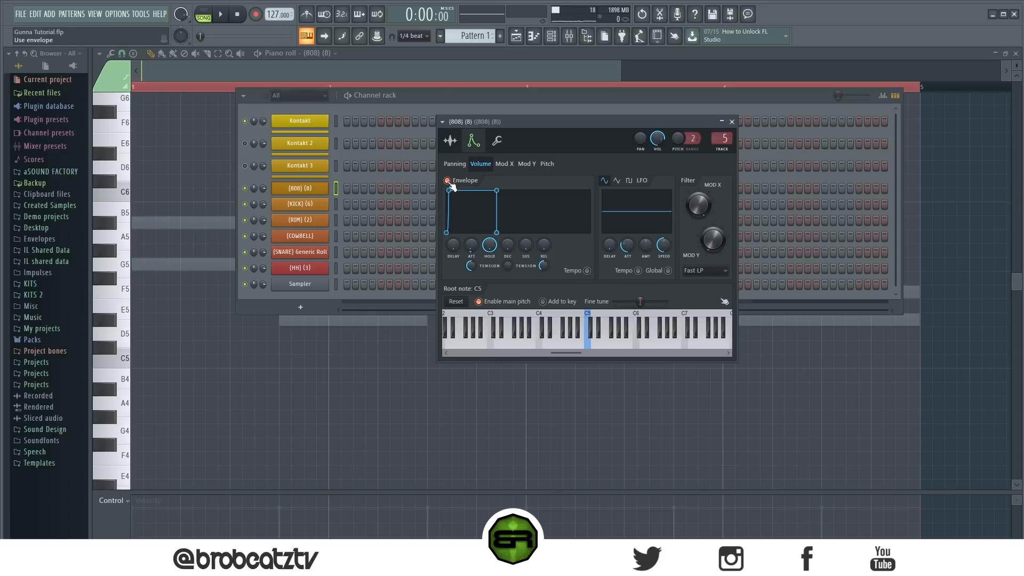
left_click_drag(471, 246, 471, 261)
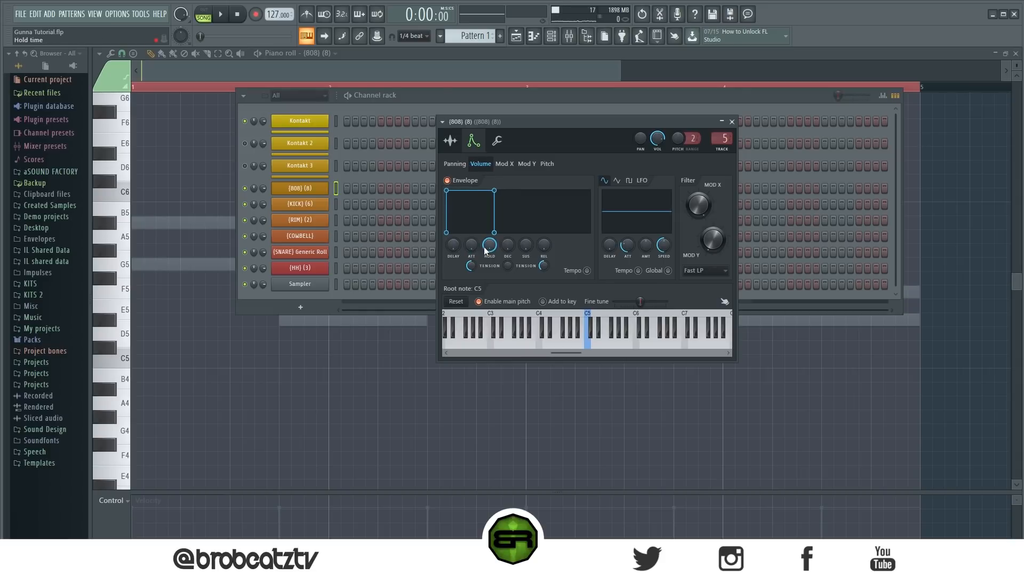
- Audition the 808 sample on several keys just above its C5 root note
left_click(595, 344)
left_click(623, 345)
left_click(601, 345)
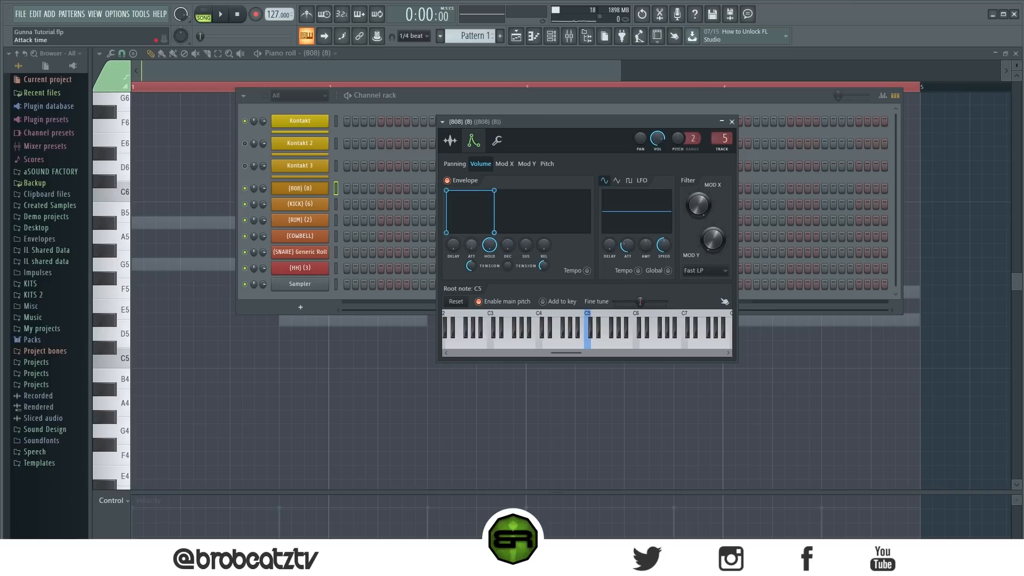
- Reset the 808 volume envelope's attack, hold, decay, sustain, release and attack tension
right_click(470, 248)
left_click(484, 256)
right_click(491, 248)
left_click(504, 256)
right_click(513, 248)
left_click(523, 256)
right_click(526, 246)
left_click(537, 253)
right_click(544, 249)
left_click(557, 256)
right_click(470, 269)
left_click(481, 273)
- Set the 808 envelope's attack slightly above zero and return to its piano roll
left_click_drag(474, 248, 488, 226)
left_click_drag(473, 247, 472, 243)
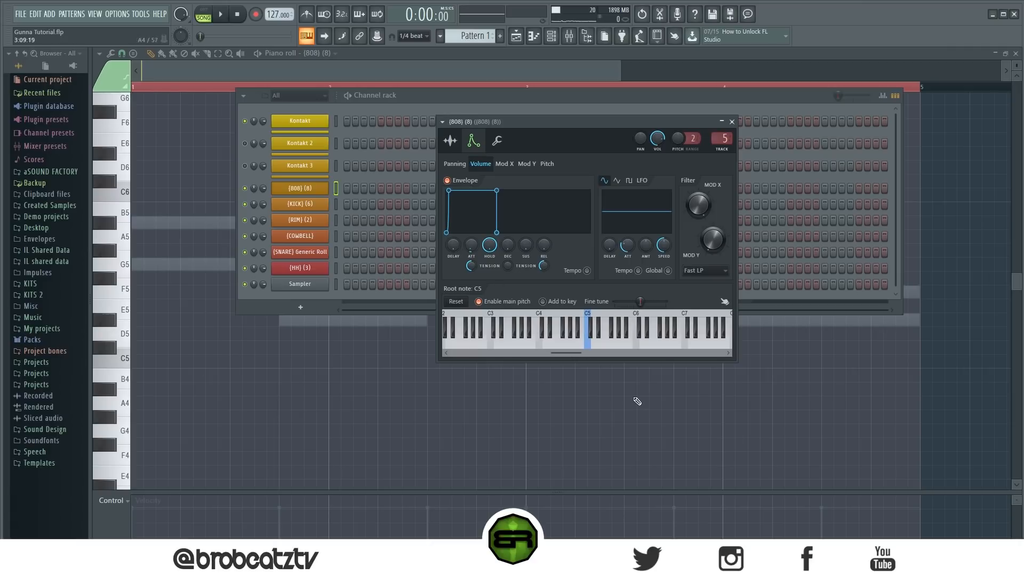
right_click(358, 368)
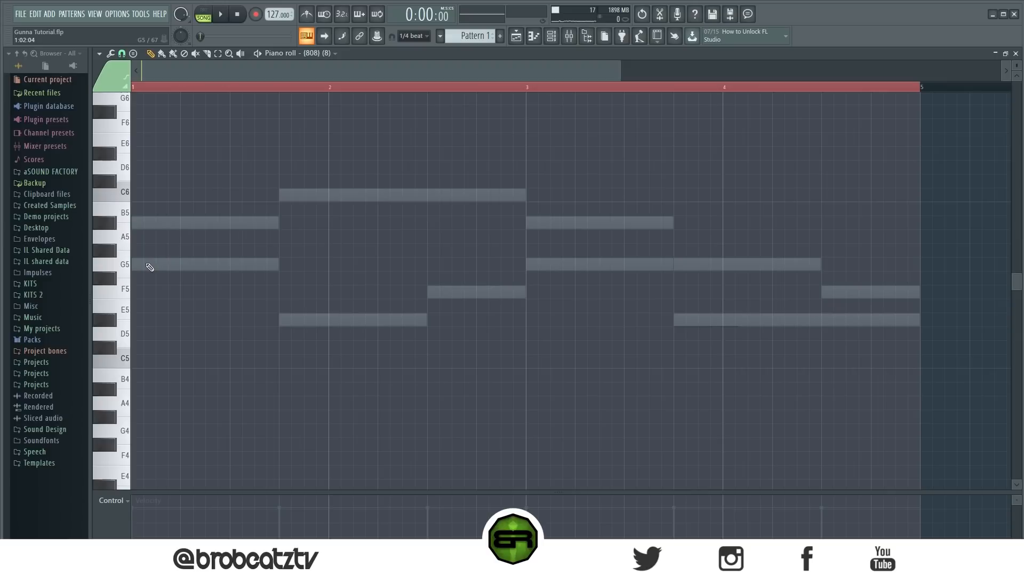
- Add a G5 808 note at the start of bar 1, shorten it and raise its velocity to the maximum
left_click(174, 271)
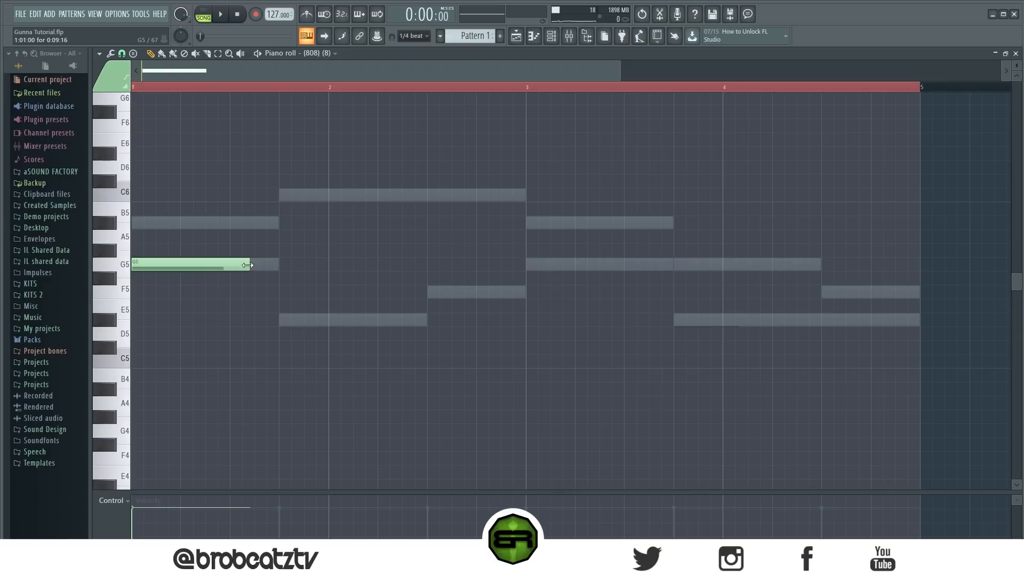
left_click_drag(250, 266, 202, 271)
left_click_drag(139, 524, 135, 407)
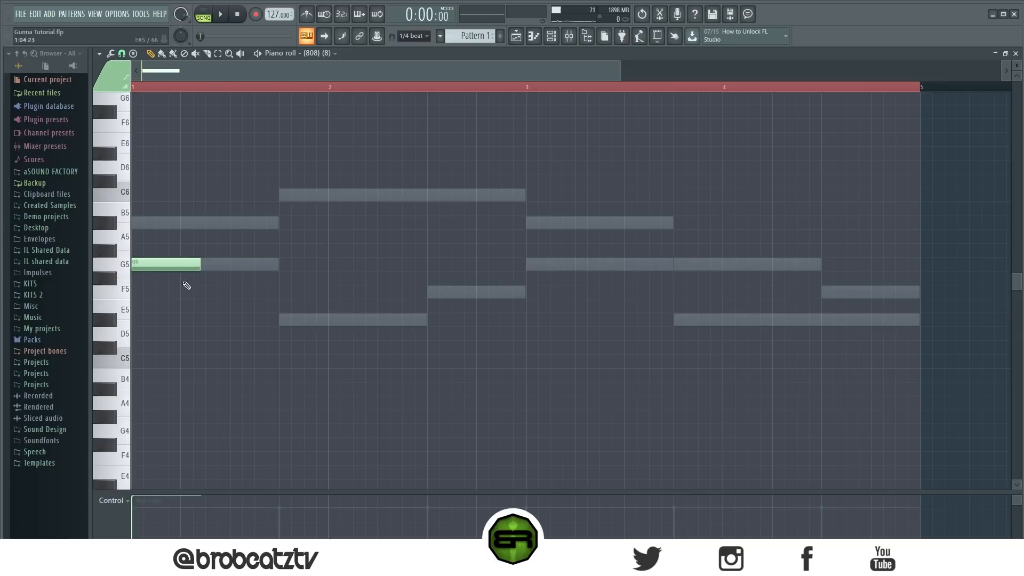
- Set the G5 808 note to half the opening chord's length, repeat it directly after the first and play the song
left_click_drag(203, 262, 190, 288)
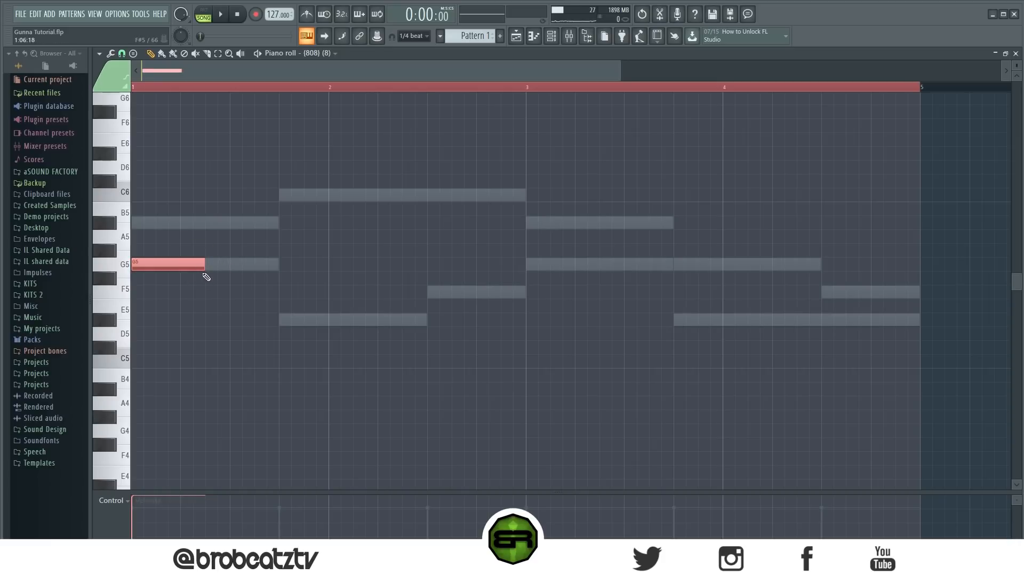
left_click(209, 264)
key("space")
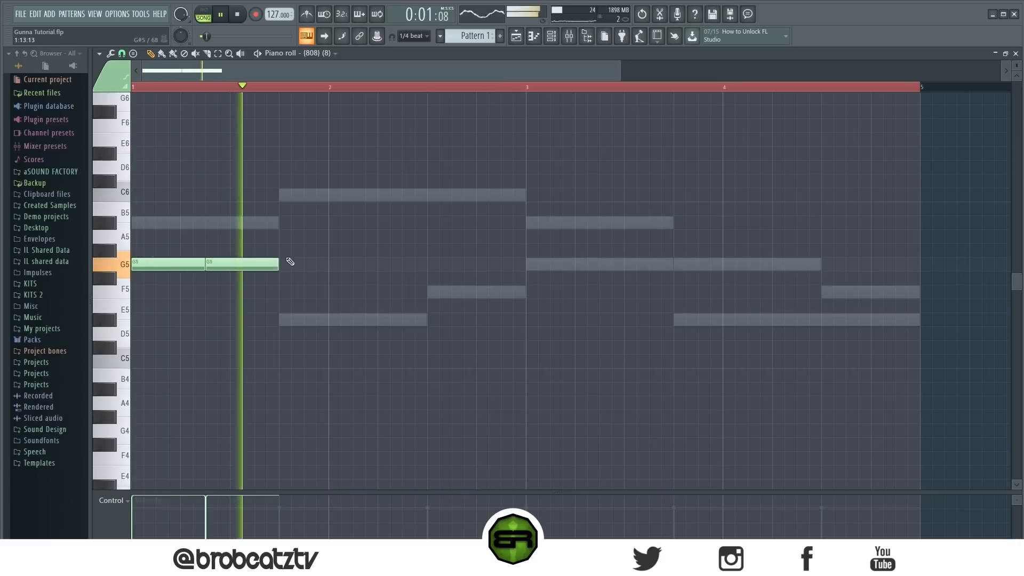
- Complete the 808 line to the end of bar 2 with two consecutive D#5 notes and a closing F5 note
left_click(288, 318)
left_click_drag(352, 324, 376, 326)
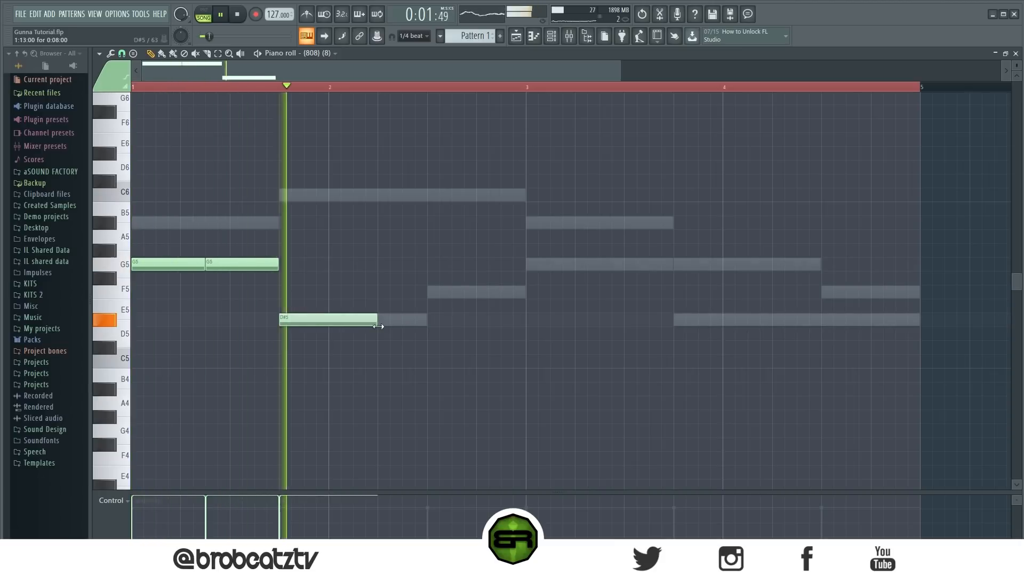
left_click(379, 322)
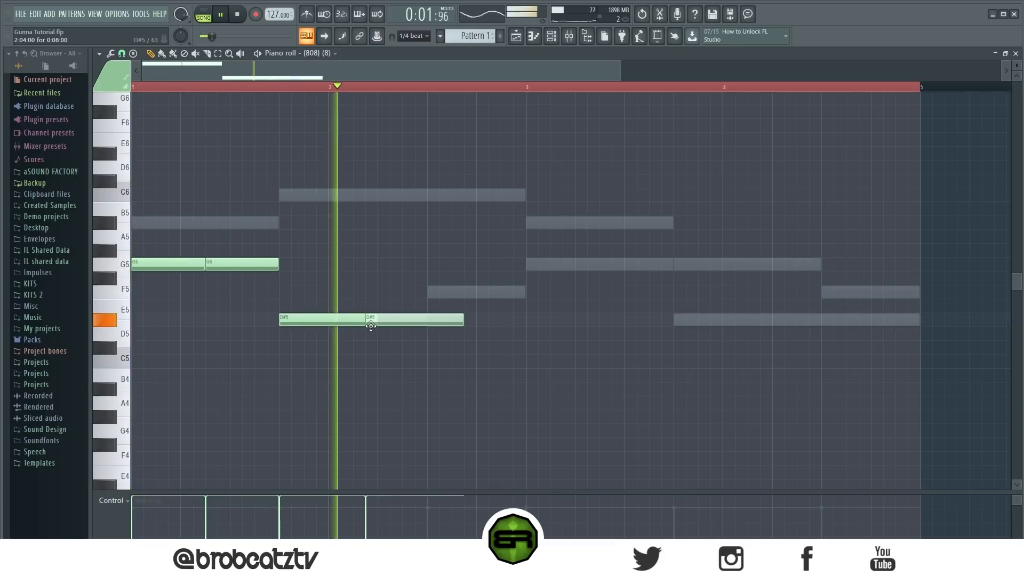
left_click(458, 292)
left_click_drag(474, 321, 451, 322)
left_click_drag(547, 294, 525, 295)
key("space")
- Duplicate the whole two-bar 808 line into bars 3 and 4 and play it back
key("ctrl+a")
left_click_drag(165, 264, 560, 263)
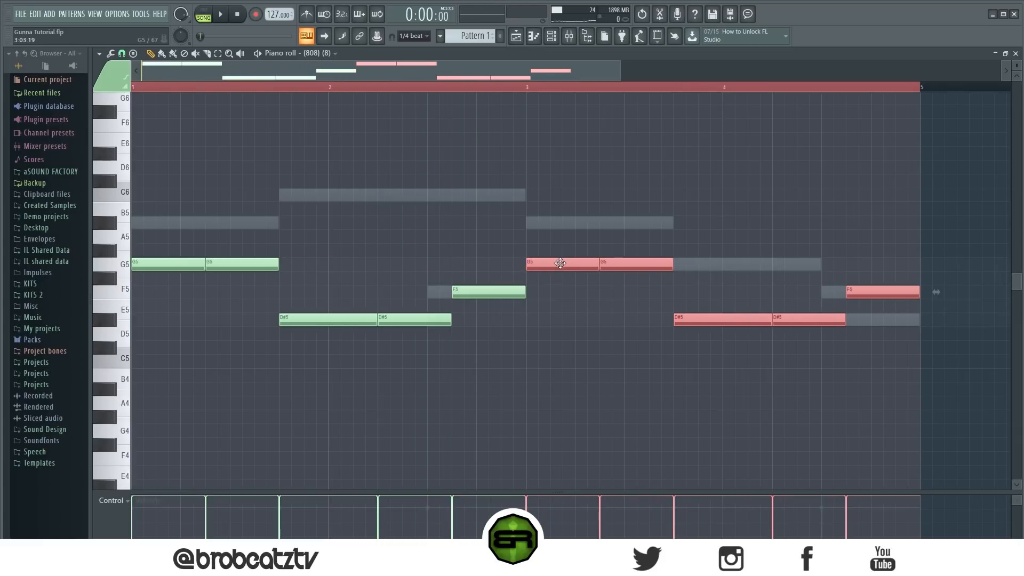
left_click(562, 223)
key("space")
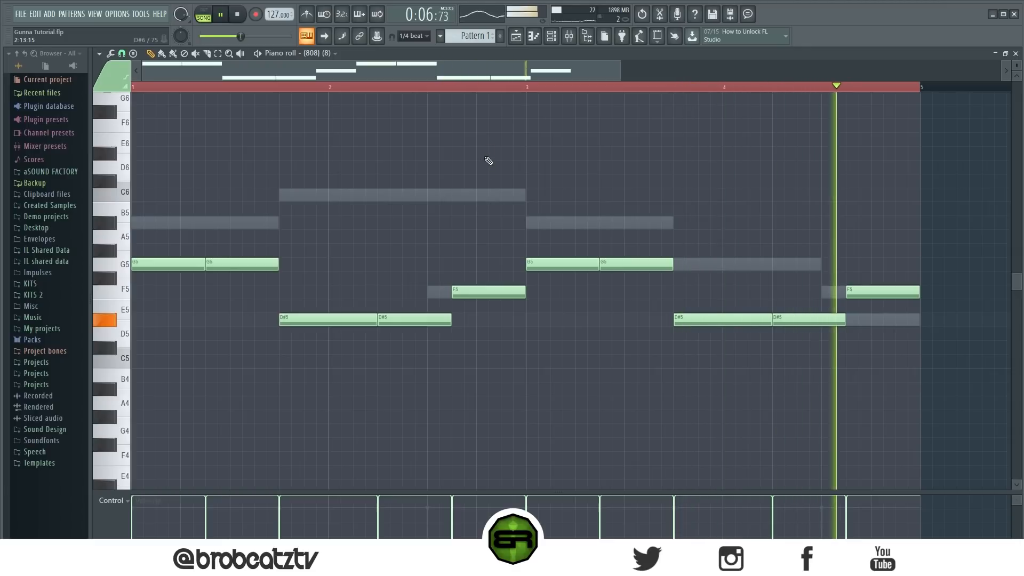
key("space")
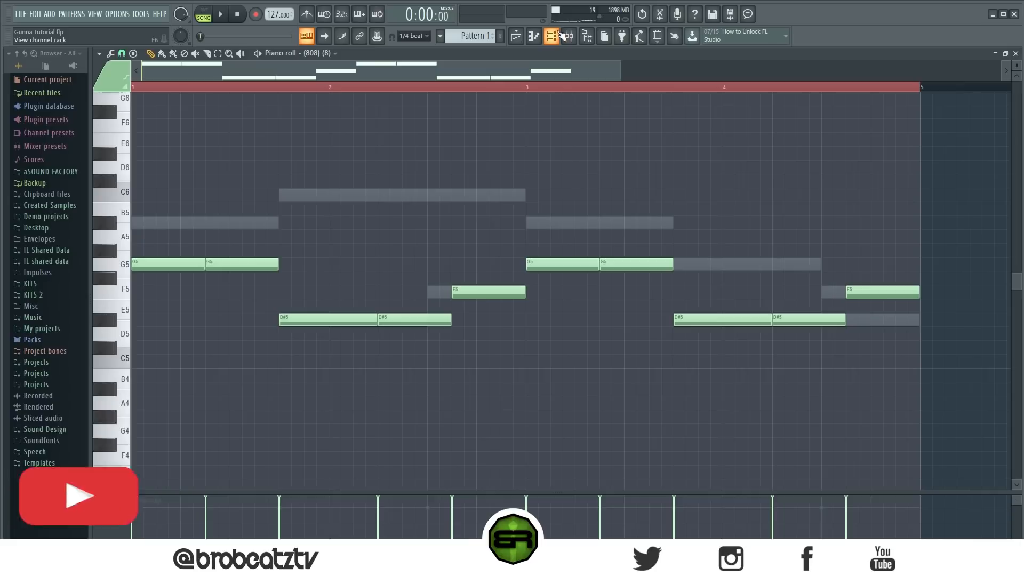
- Copy the 808 channel's notes, paste them into the kick channel and open the kick's piano roll
key("F6")
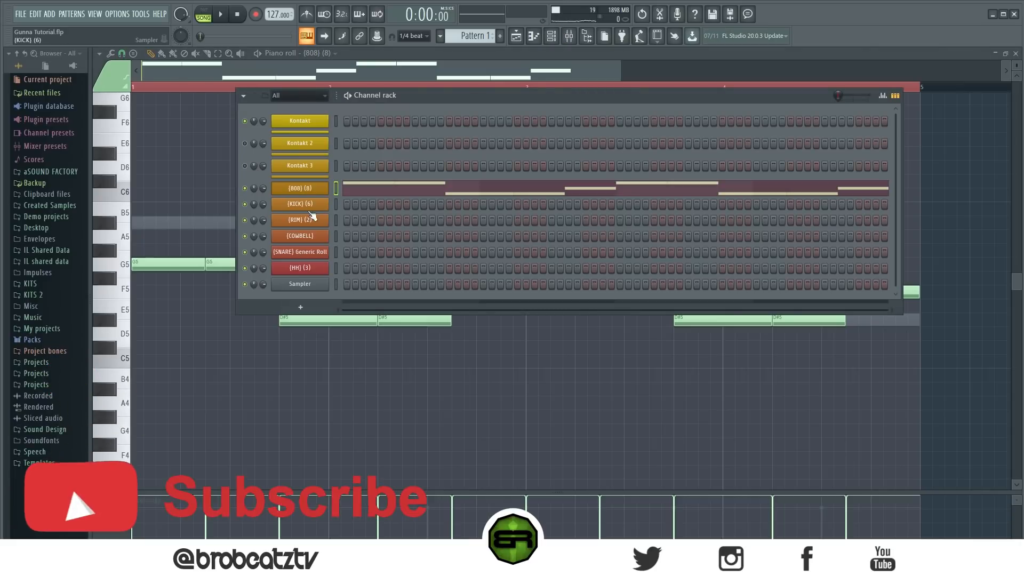
right_click(300, 192)
left_click(431, 198)
right_click(309, 204)
left_click(455, 220)
left_click(380, 206)
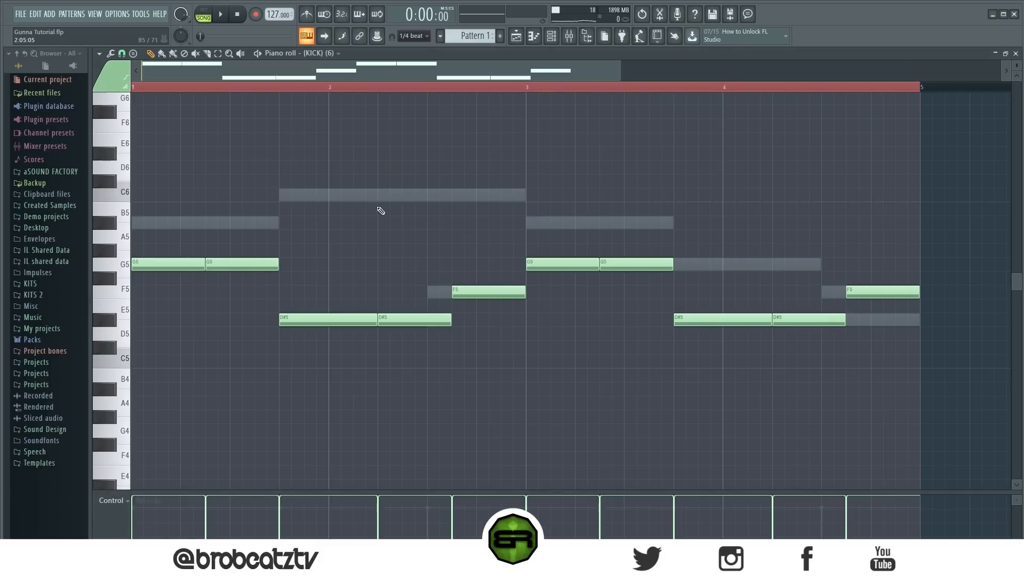
- Move all the G5, F5 and D#5 kick notes to C5, keeping their timing
left_click(122, 264, "ctrl")
key("ctrl+d")
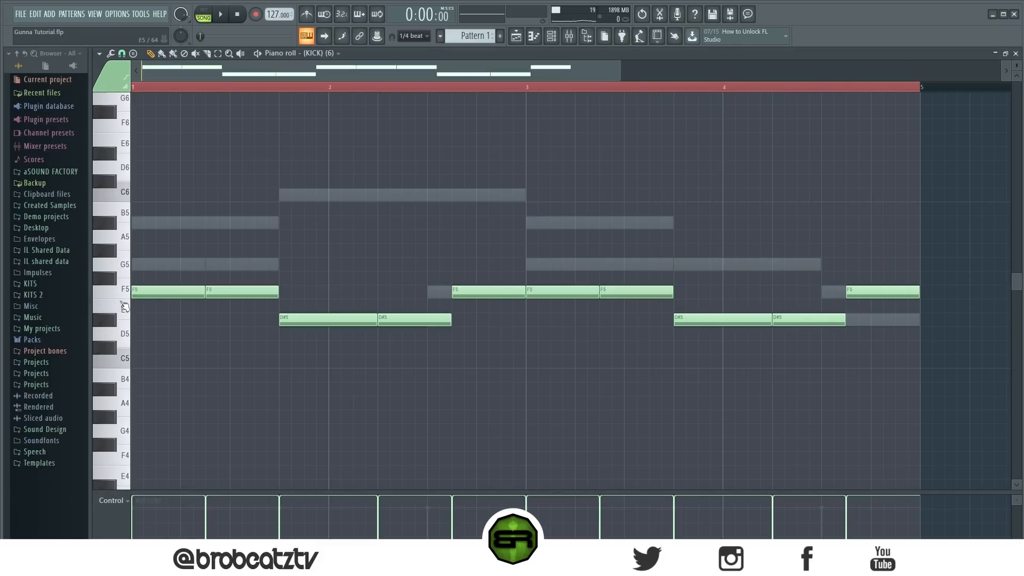
left_click(110, 294, "ctrl")
left_click_drag(163, 294, 143, 363)
left_click(115, 322, "ctrl")
key("ctrl+d")
key("space")
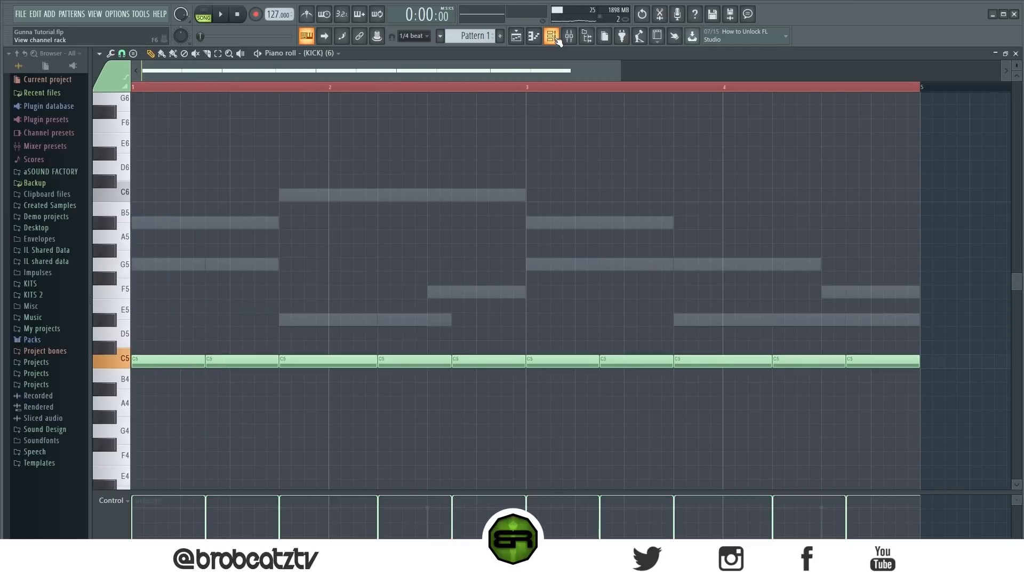
- Place rim hits on steps 9, 25, 41 and 57 and set their velocity to 100%
left_click(551, 36)
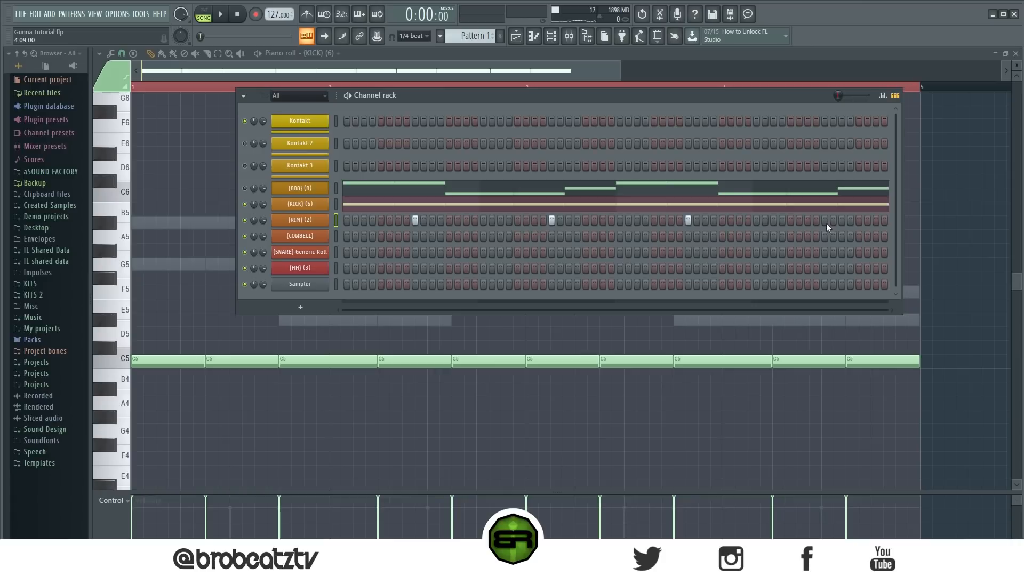
left_click(883, 96)
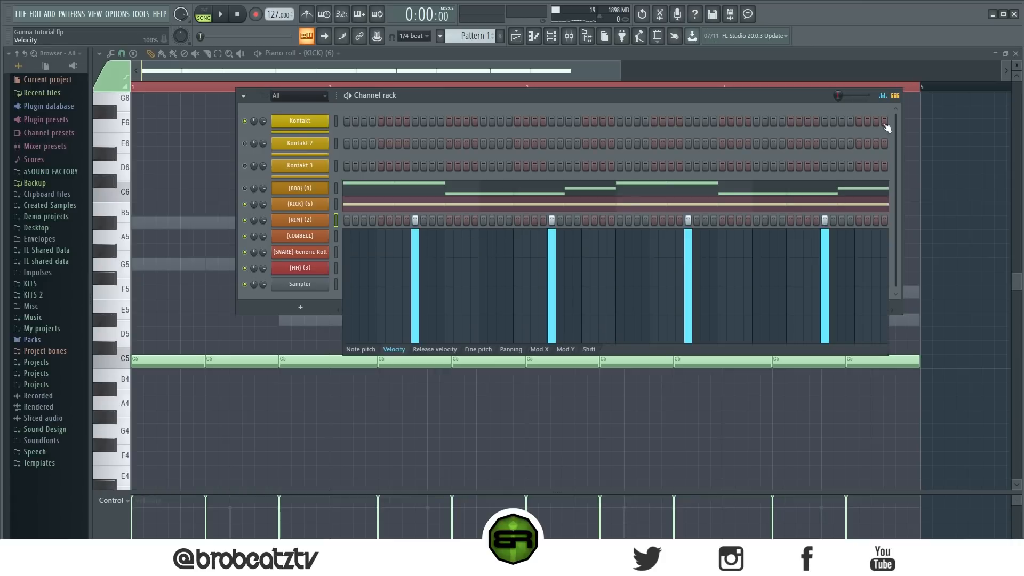
left_click(884, 97)
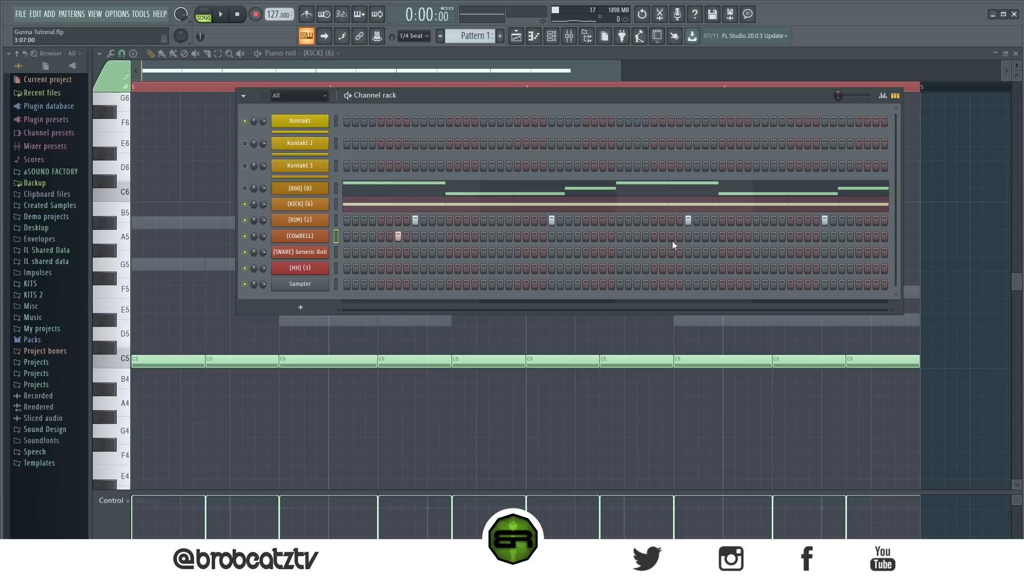
- Place cowbell hits on steps 7 and 39, raise their velocity to the maximum and play the beat
left_click(883, 96)
mouse_move(408, 270)
left_mouse_down()
mouse_move(405, 256)
mouse_move(689, 219)
left_mouse_up()
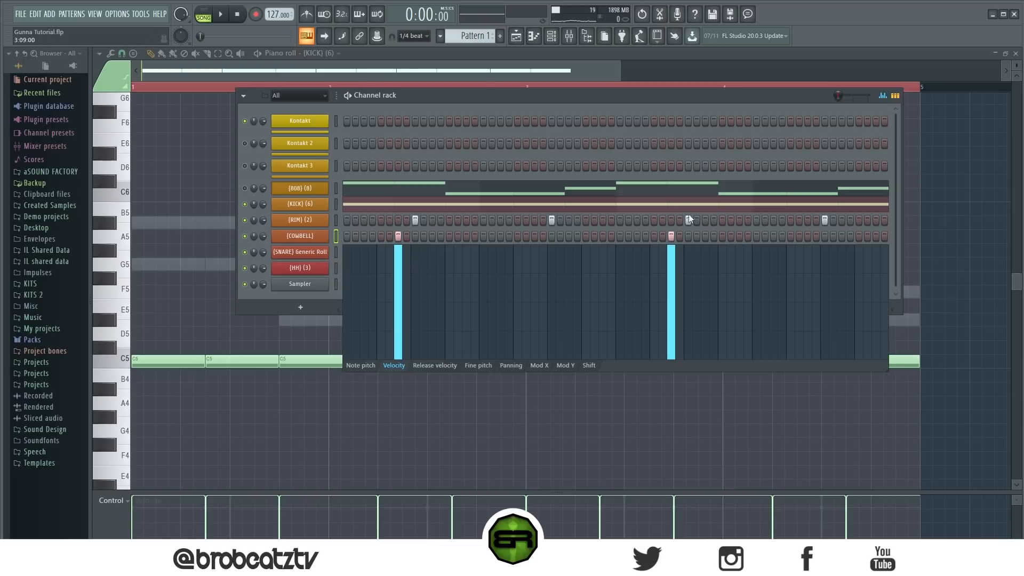
left_click(895, 97)
key("space")
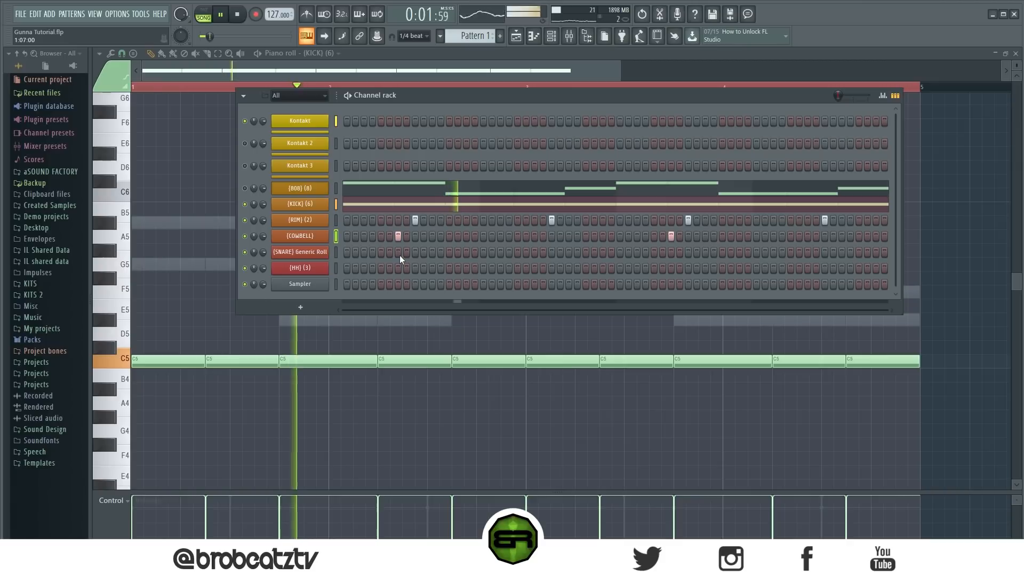
key("space")
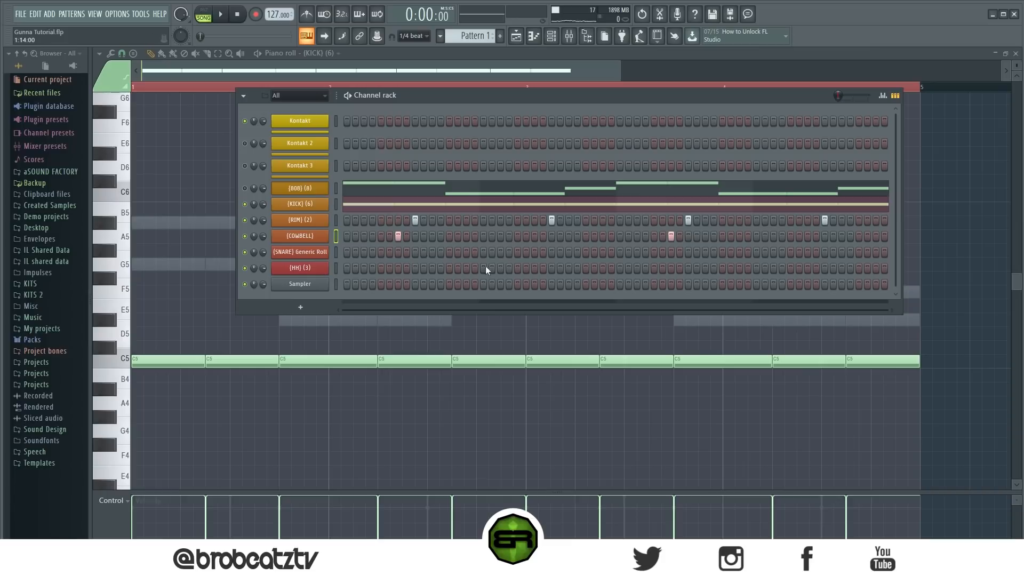
- Open the hi-hat's piano roll, set the snap to 1/6 beat and add a 1/6-beat C5 note at step 3 of bar 1
right_click(315, 271)
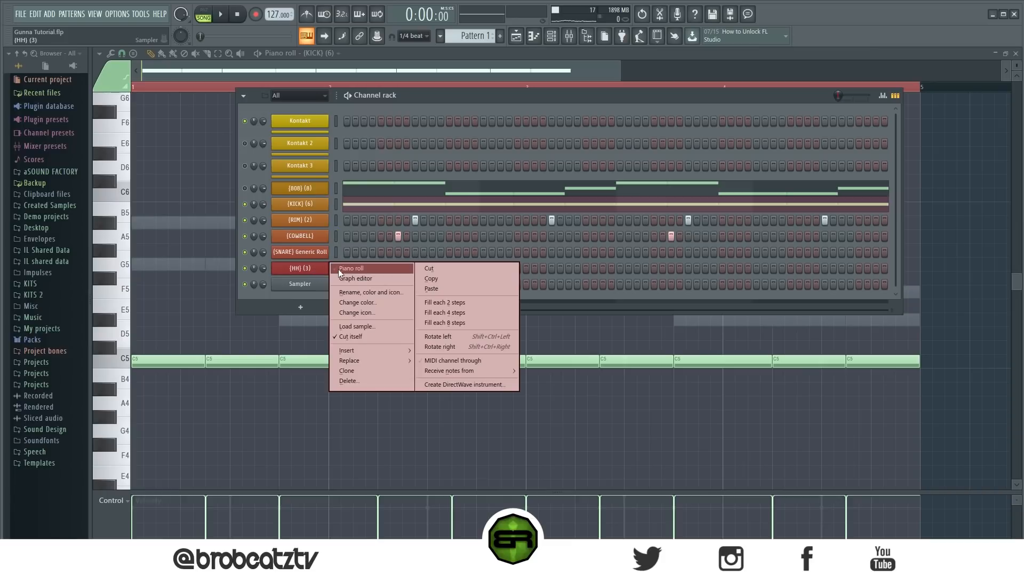
left_click(339, 268)
scroll(197, 323, "down", 3)
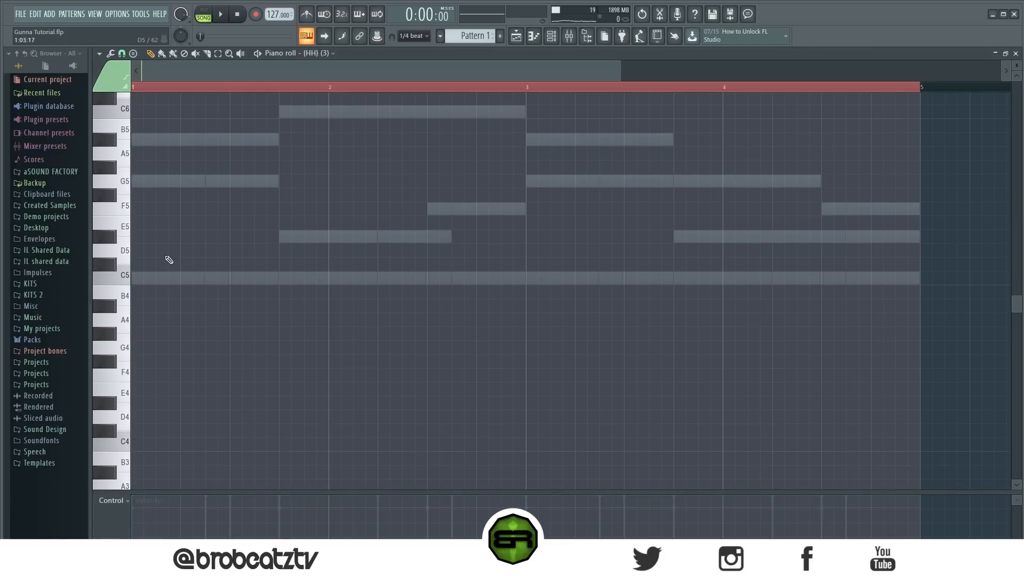
left_click(122, 54)
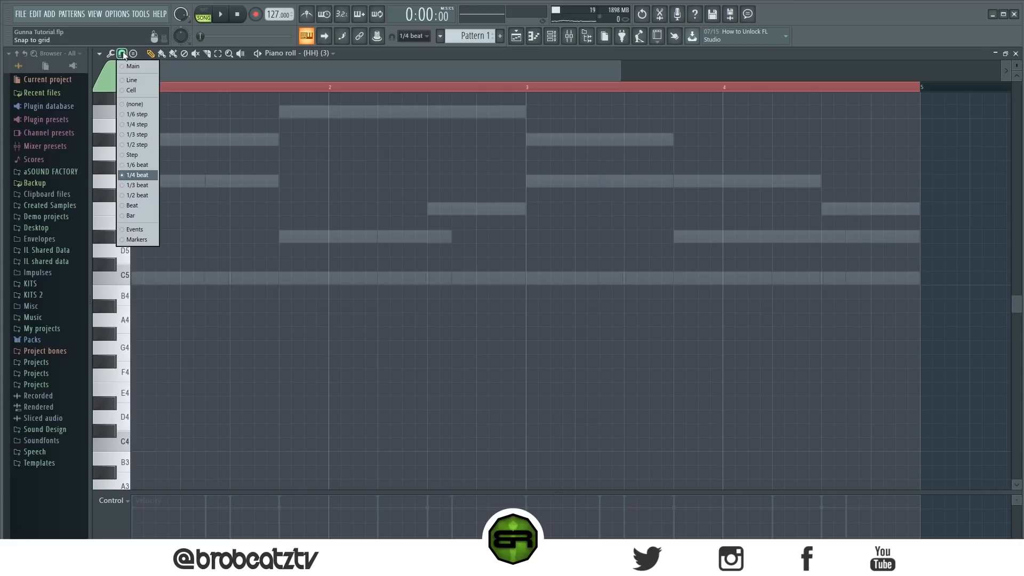
left_click(130, 146)
left_click(156, 277)
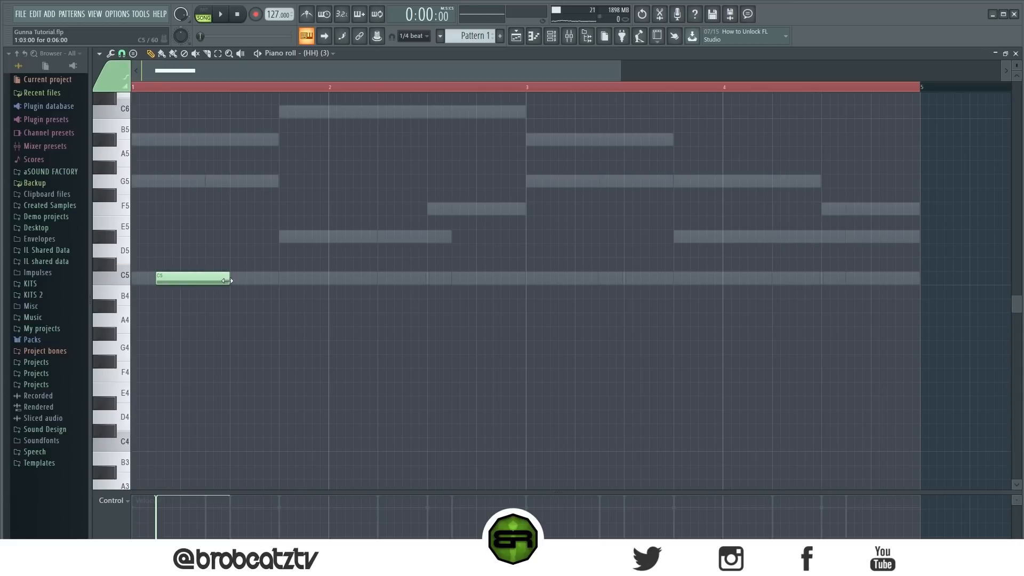
left_click_drag(228, 280, 99, 294)
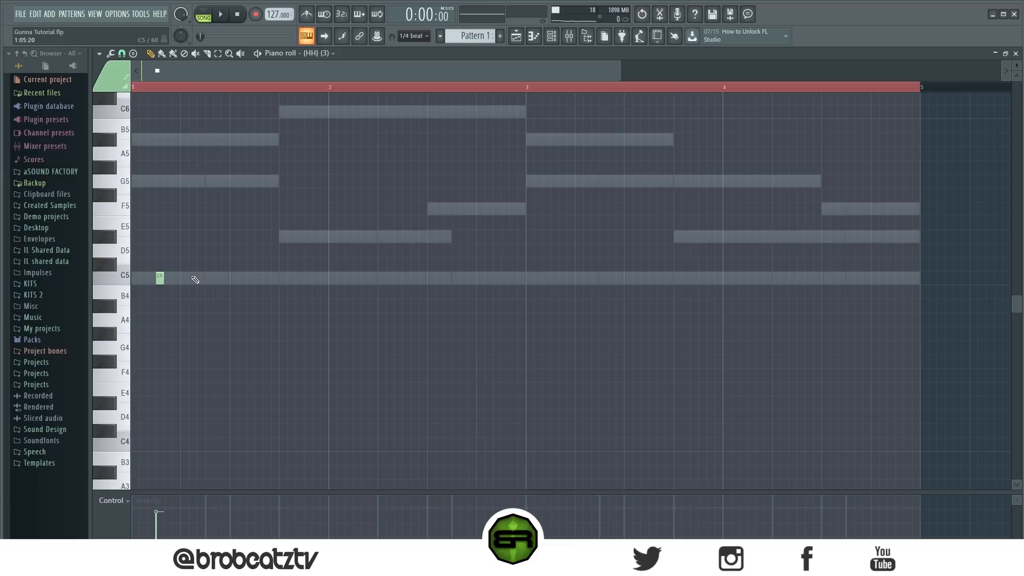
- Add a hi-hat triplet run from beat 2 of bar 1 with two C5 notes, D5 and E5, checking it during playback
left_click(224, 16)
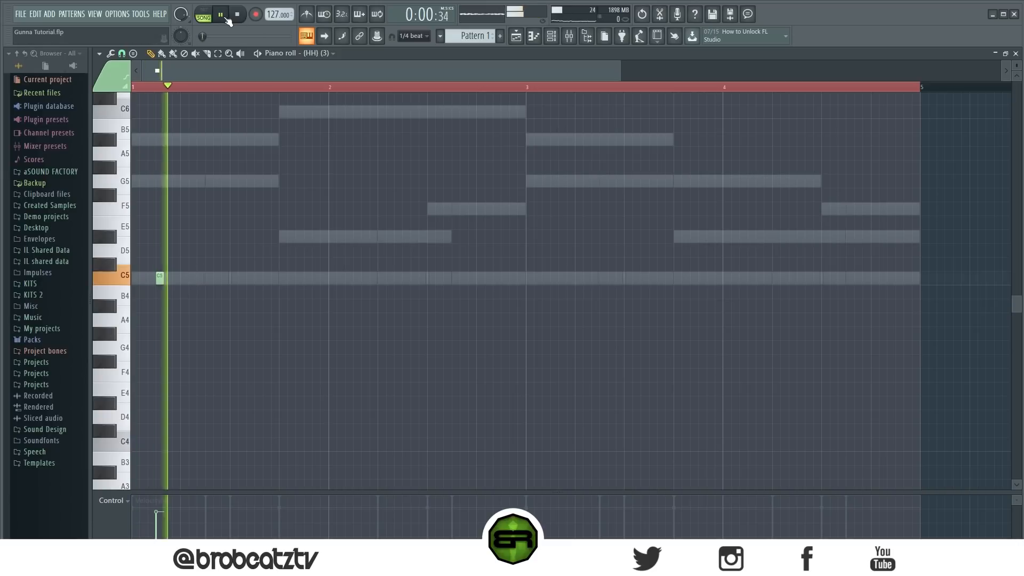
key("space")
key("space")
key("space")
key("space")
key("space")
left_click(182, 280)
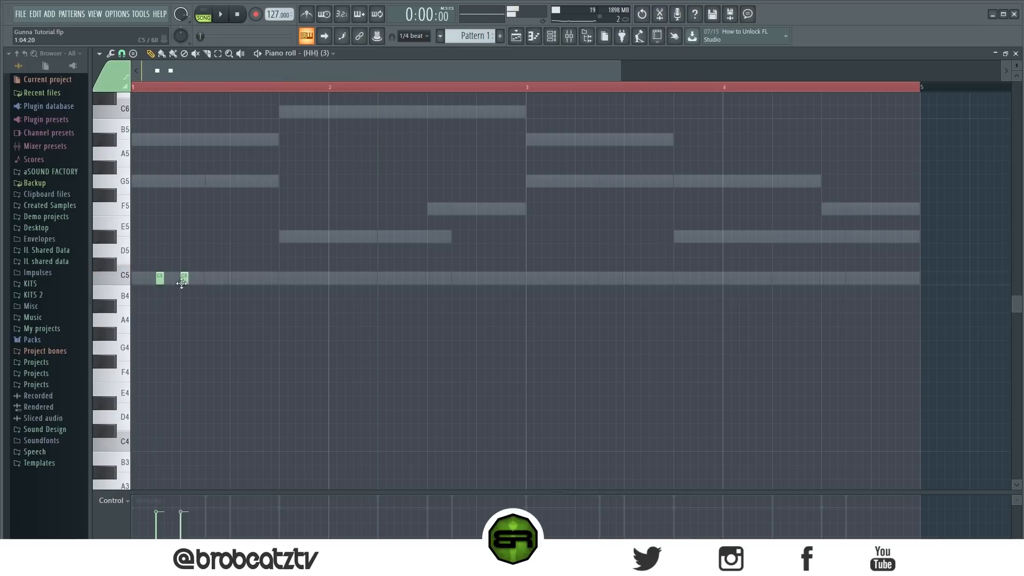
key("space")
left_click(201, 252)
key("space")
key("space")
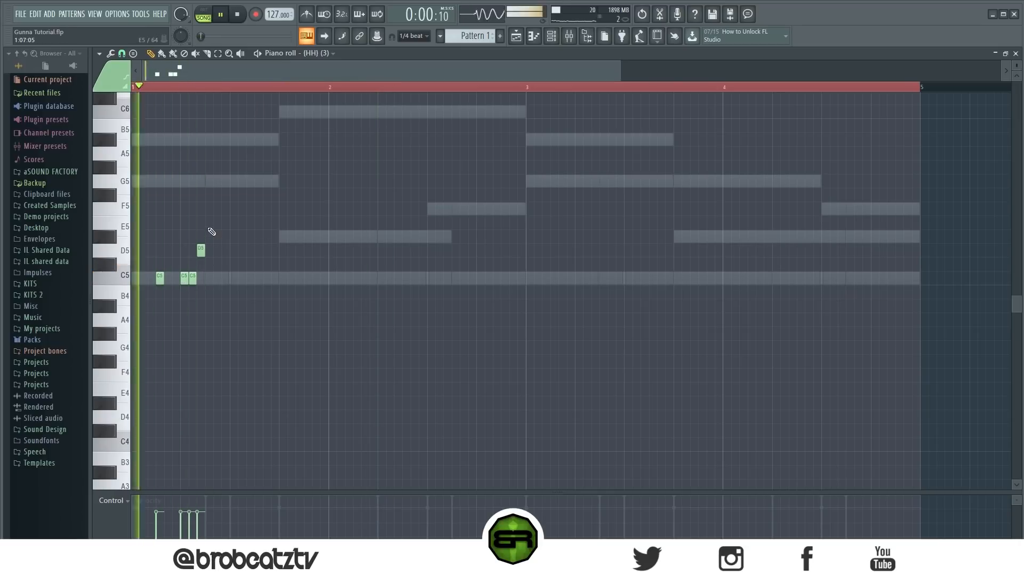
left_click(208, 224)
- Try a C5 hi-hat note on beat 3 of bar 1 in playback and remove it
left_click(233, 278)
key("space")
key("space")
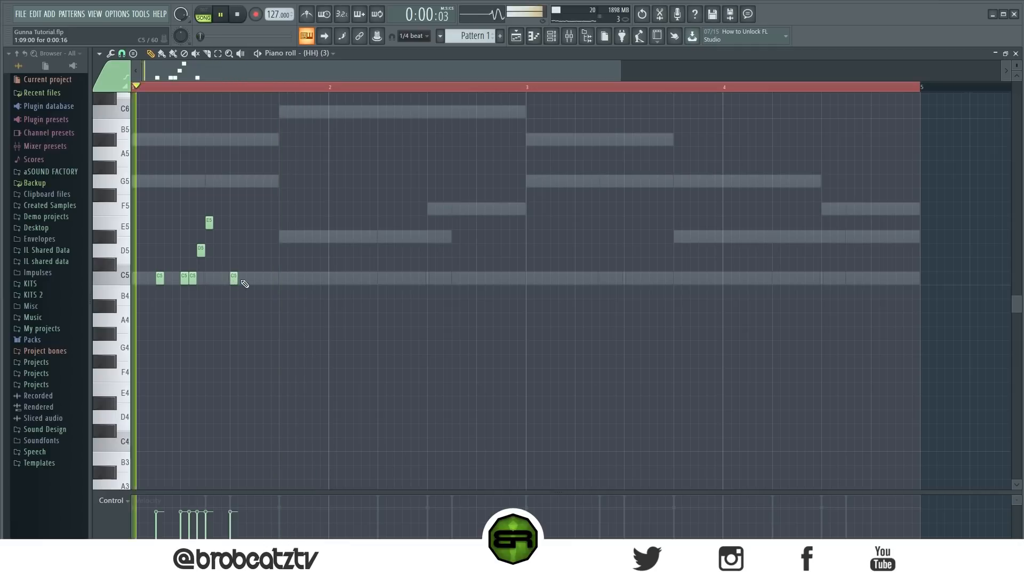
right_click(235, 280)
key("space")
key("space")
- Add a low F4 hi-hat note at step 11 of bar 1 and C5 notes at steps 13 and 15
left_click_drag(263, 341, 251, 384)
key("space")
key("space")
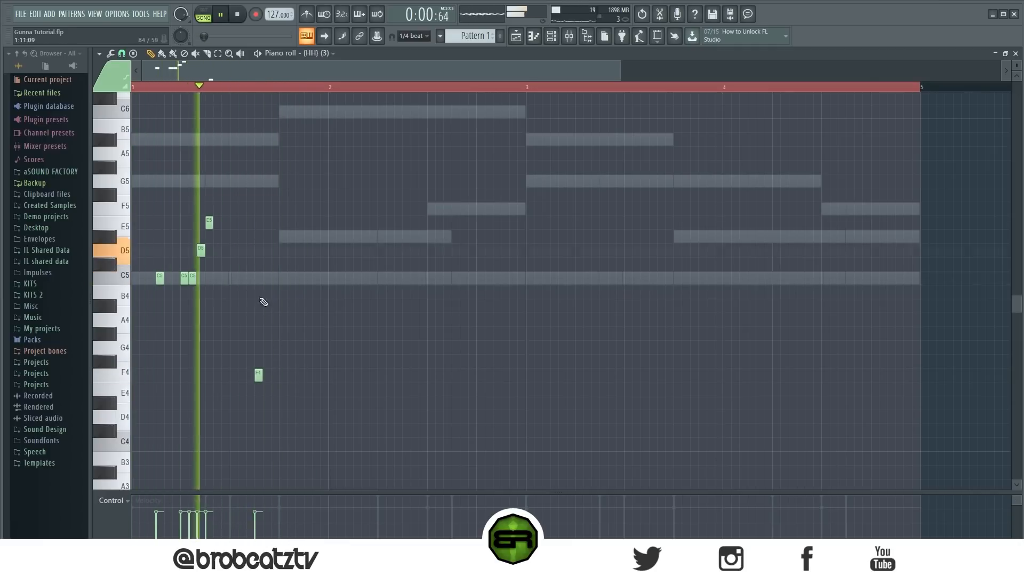
left_click(282, 278)
left_click(307, 277)
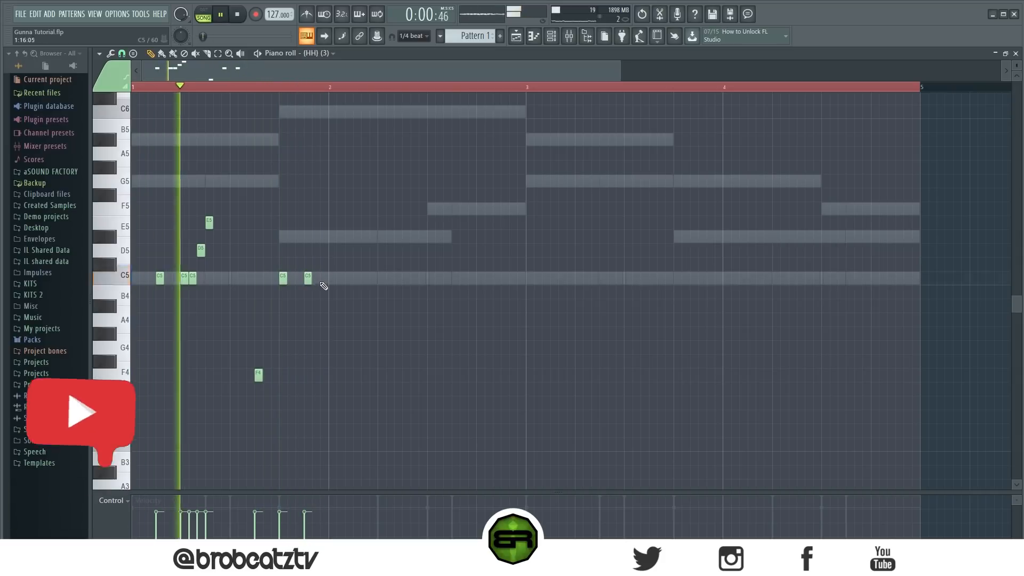
- Add C5 hi-hat notes at steps 1 and 3 of bar 2, follow them with rising C#5 and D5 notes and replay
left_click(332, 278)
left_click(357, 277)
left_click(364, 263)
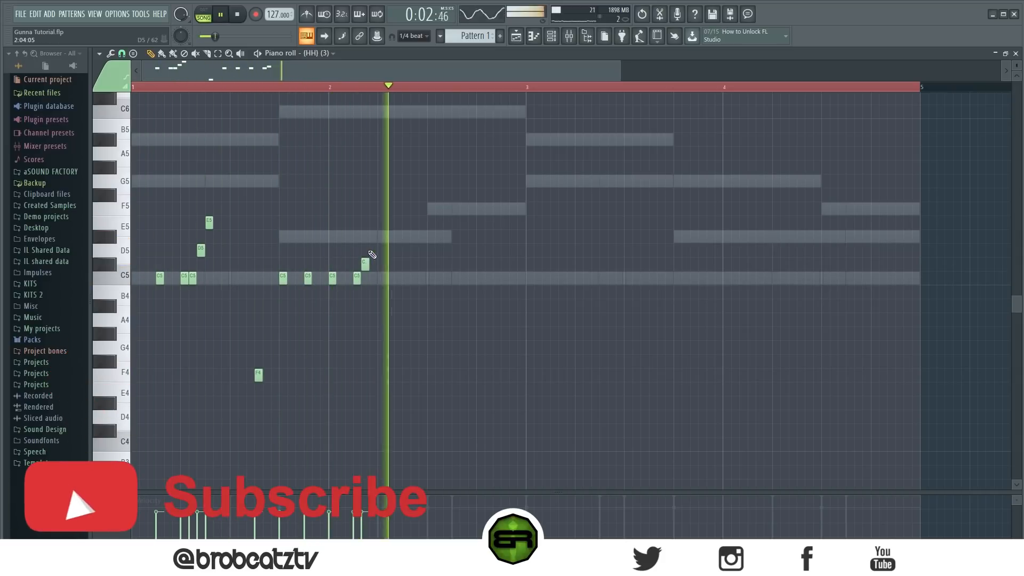
left_click(373, 250)
key("space")
key("space")
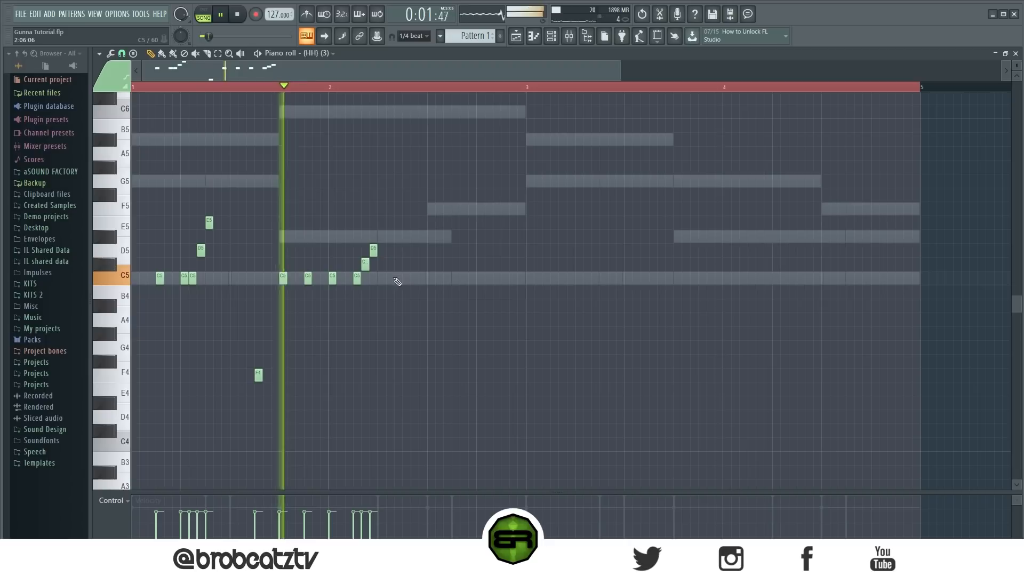
- Continue the hi-hats with C5 notes at steps 5, 7, 9 and 11 of bar 2 and stop playback
left_click(381, 278)
left_click(406, 278)
left_click(431, 277)
key("space")
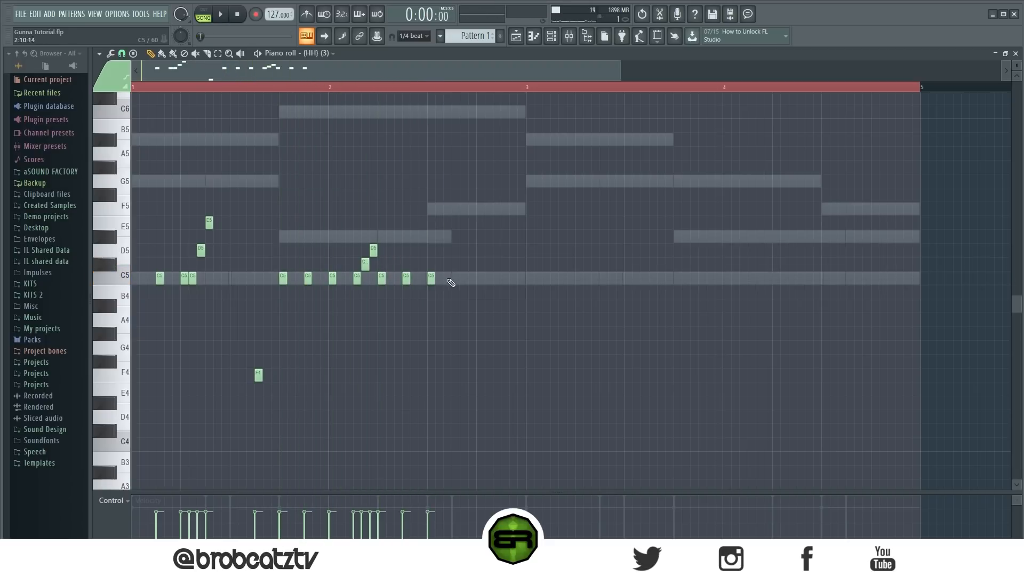
- Set the snap to 1/4 beat, add C5 hi-hat notes at steps 12, 13 and 15 of bar 2 and play the pattern
left_click(124, 54)
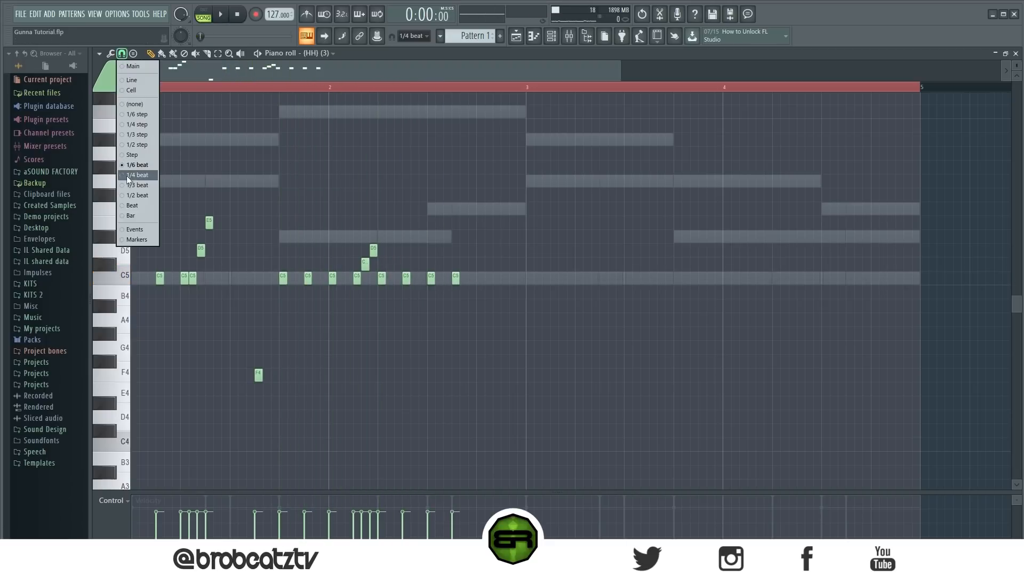
left_click(133, 175)
left_click(480, 277)
left_click(504, 278)
key("space")
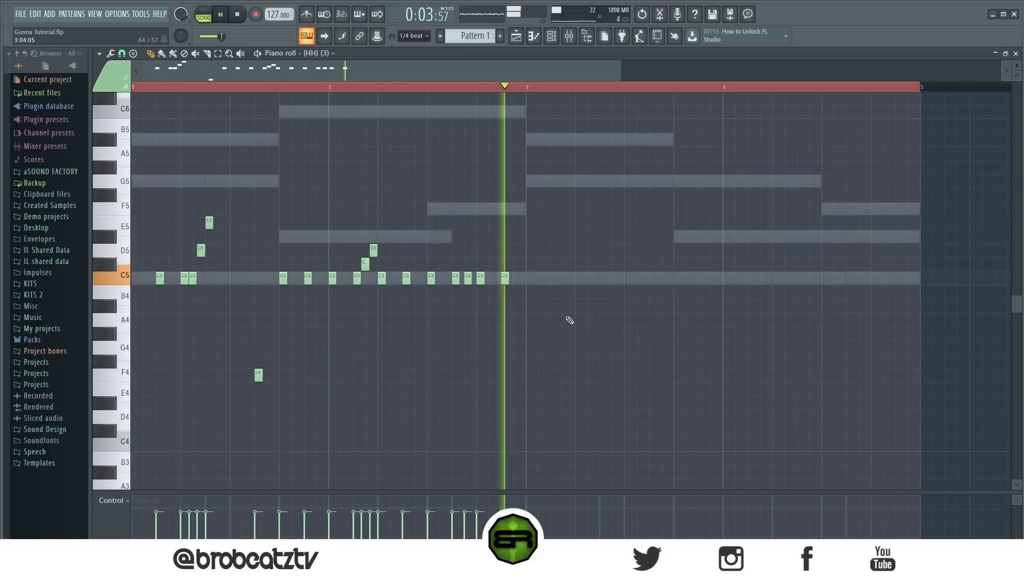
key("space")
- Duplicate the two-bar hi-hat pattern into bars 3 and 4 and play the beat with the channel rack shown
key("ctrl+a")
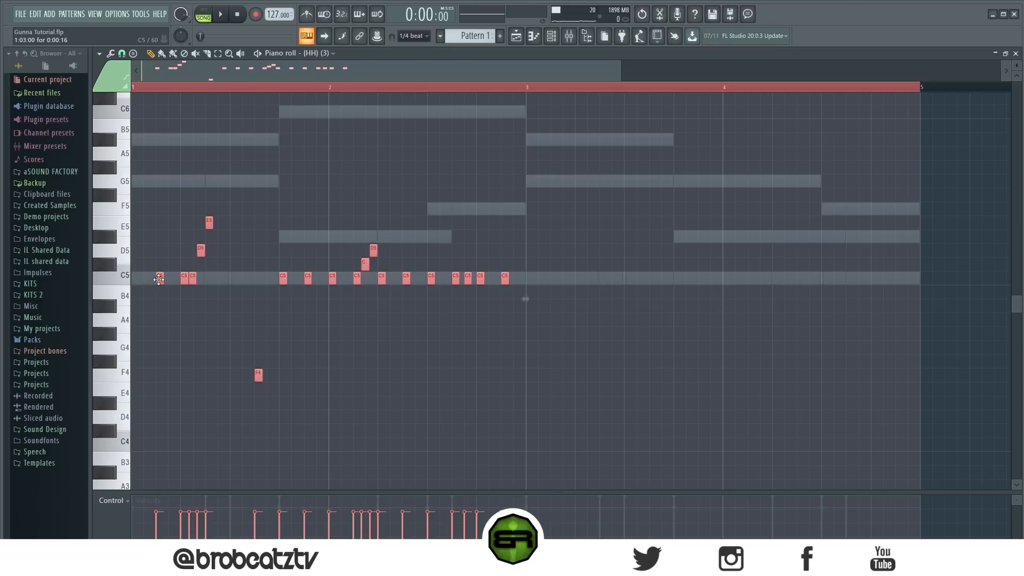
key("ctrl+b")
key("ctrl+d")
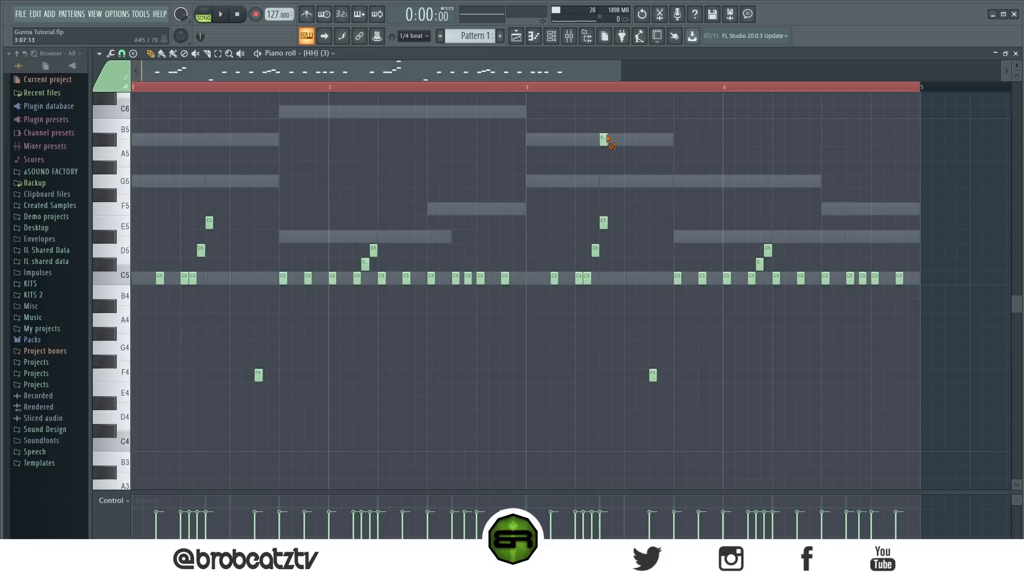
left_click(551, 36)
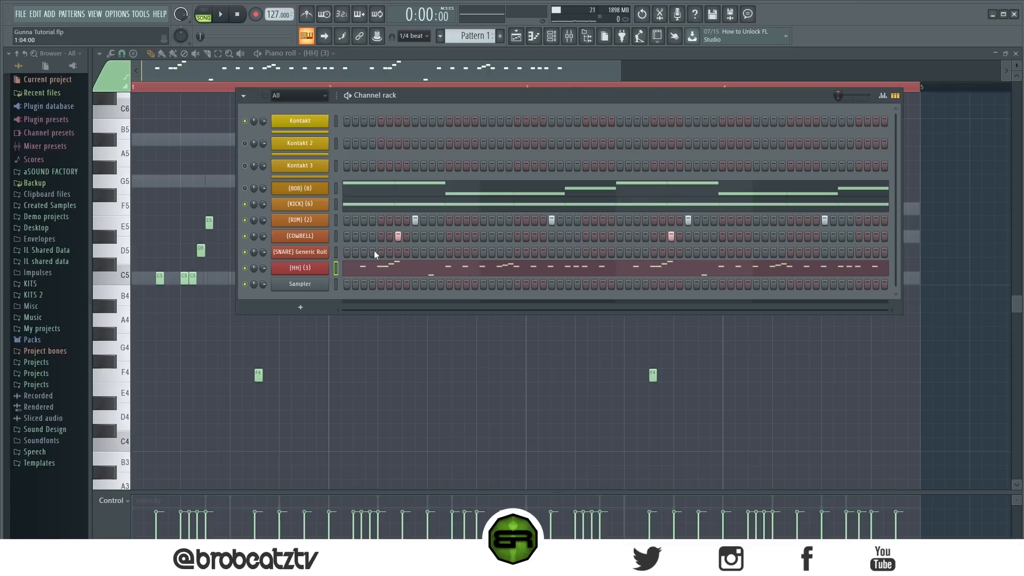
key("space")
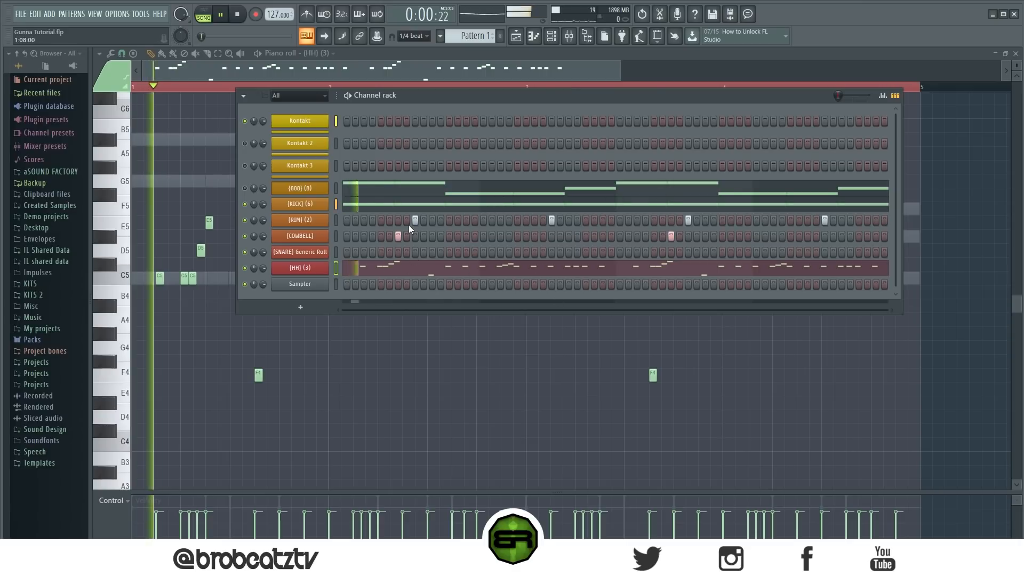
- Add snare hits at steps 15, 31, 47, 51 and 63 while the beat plays, and stop playback
left_click(466, 251)
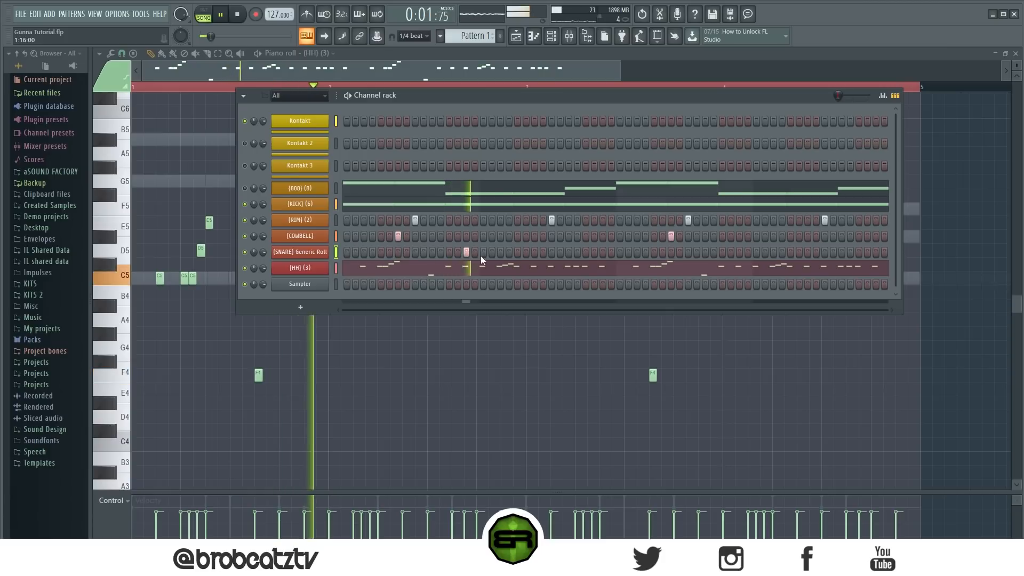
left_click(603, 252)
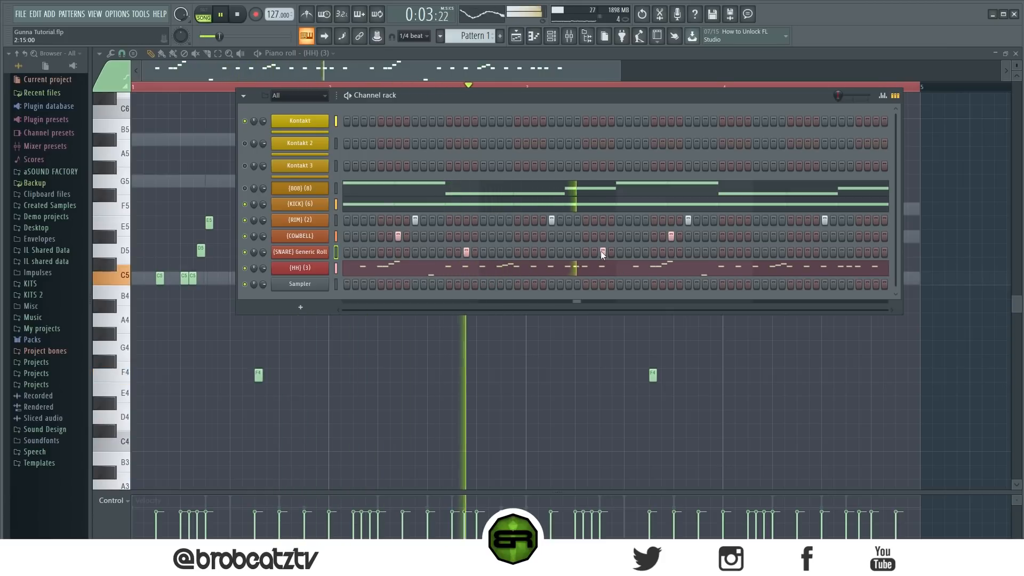
left_click(739, 251)
left_click(774, 252)
left_click(876, 253)
key("space")
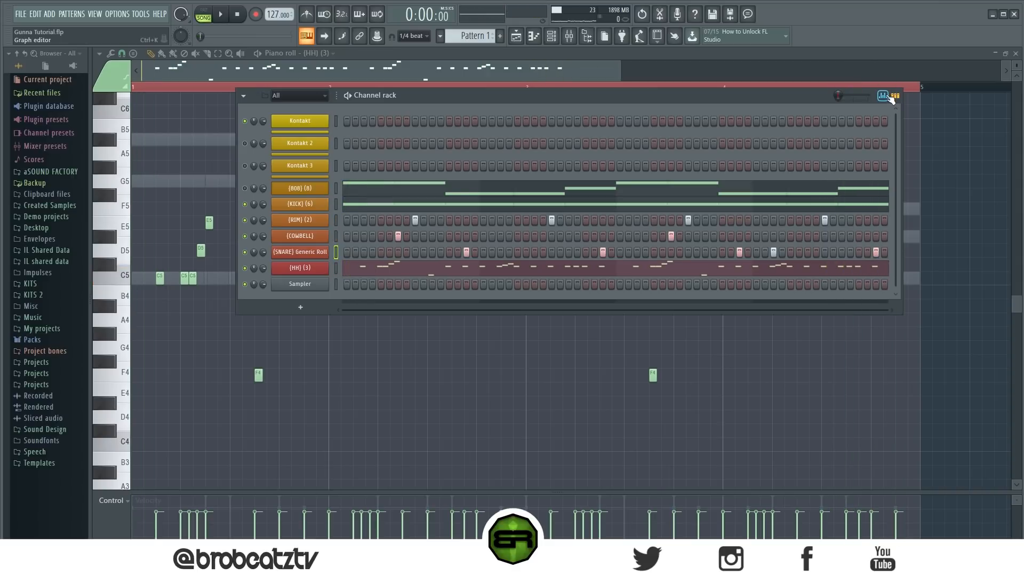
- Check the snare notes in the piano roll and switch to the playlist with the channel rack shown
left_click(883, 96)
left_click(883, 96)
right_click(326, 251)
left_click(350, 254)
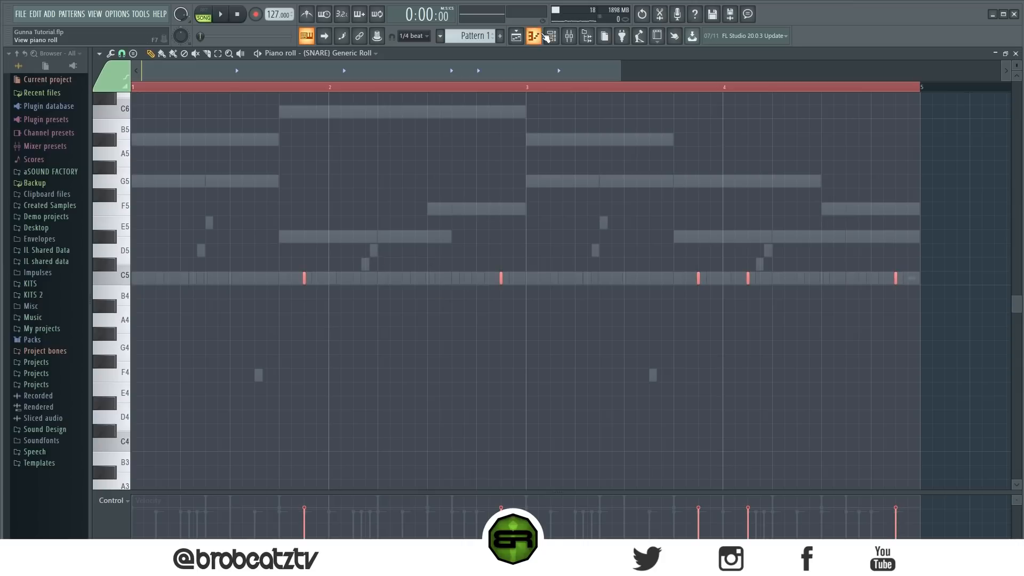
left_click(516, 35)
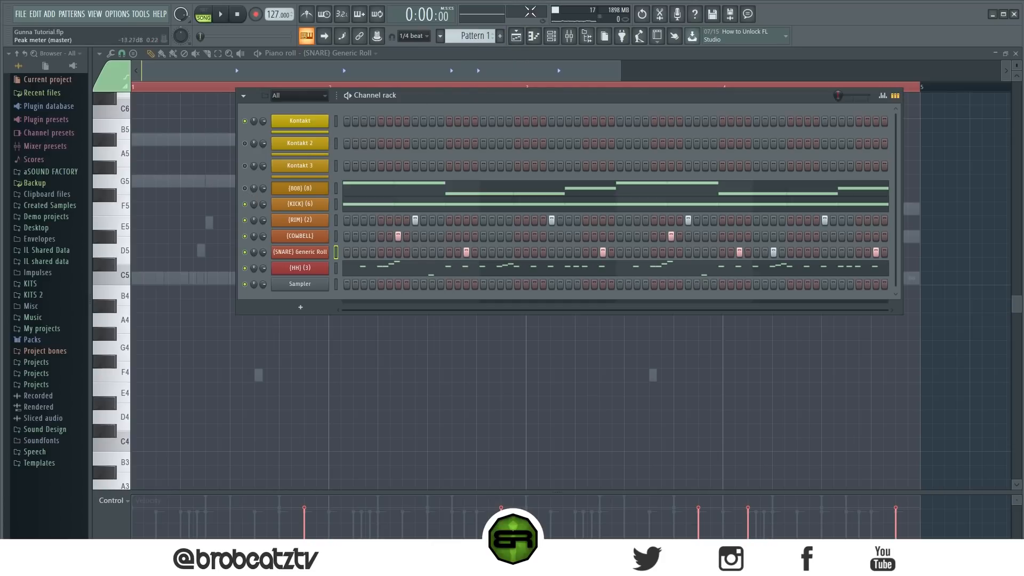
left_click(516, 36)
left_click(551, 34)
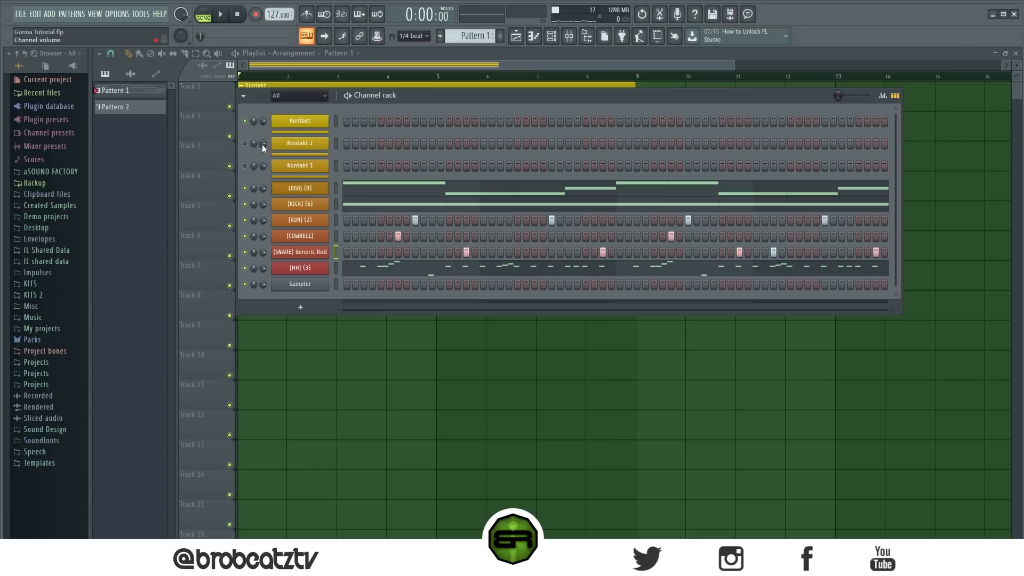
- Try to split Pattern 2 by channel
left_click(140, 111)
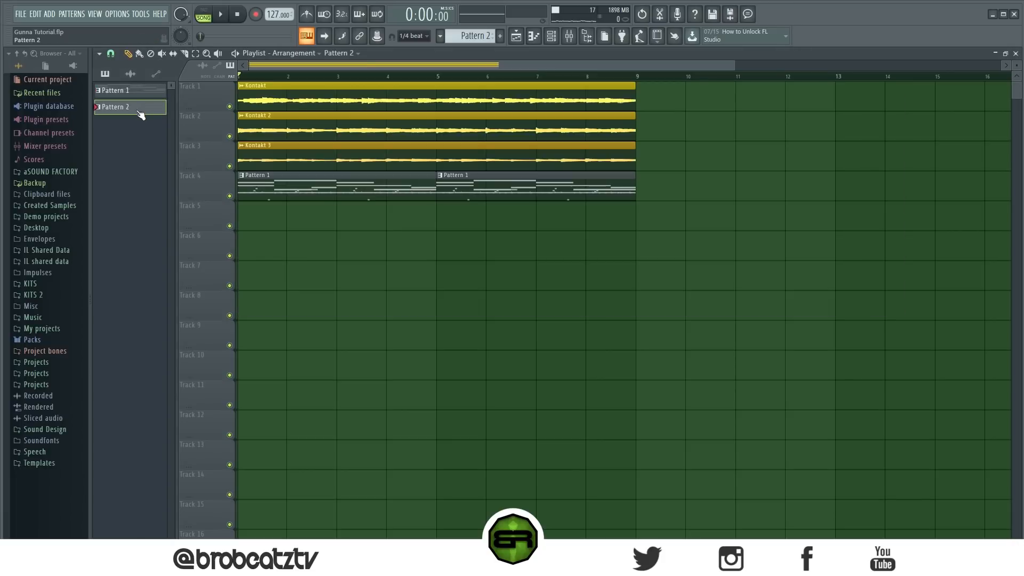
right_click(138, 111)
left_click(192, 274)
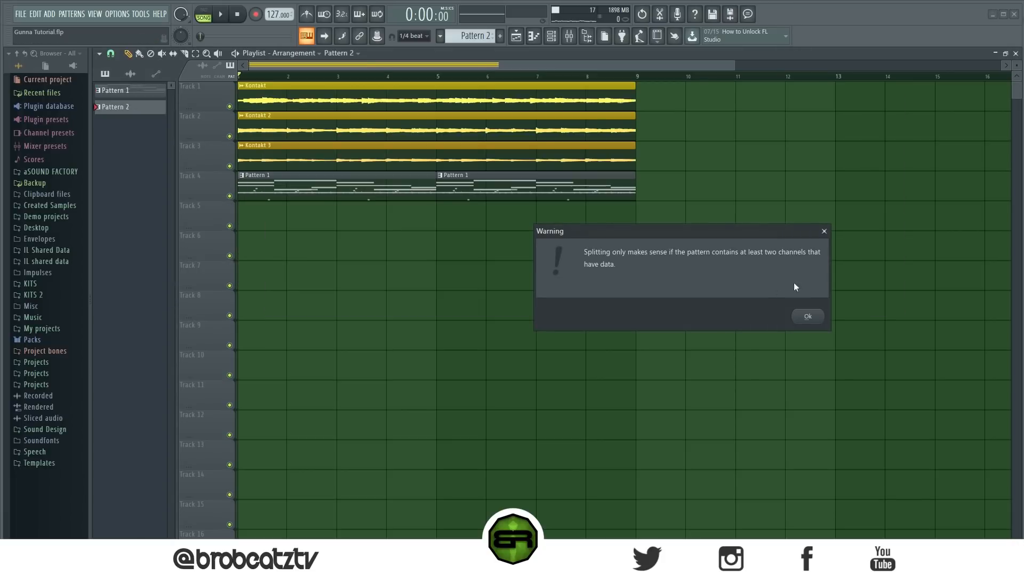
left_click(794, 313)
- Split Pattern 1 into separate patterns by channel
left_click(125, 88)
right_click(126, 88)
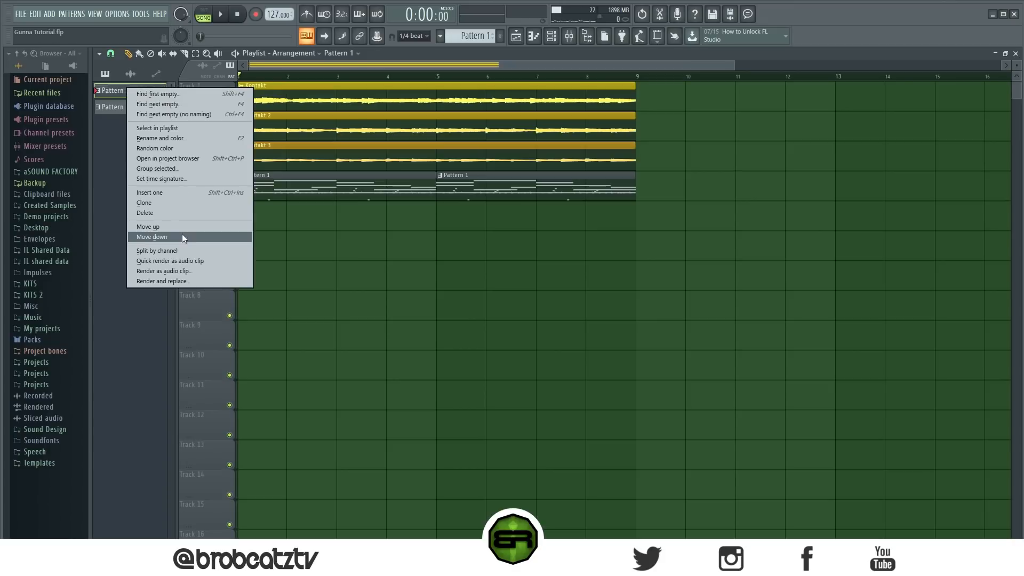
left_click(181, 251)
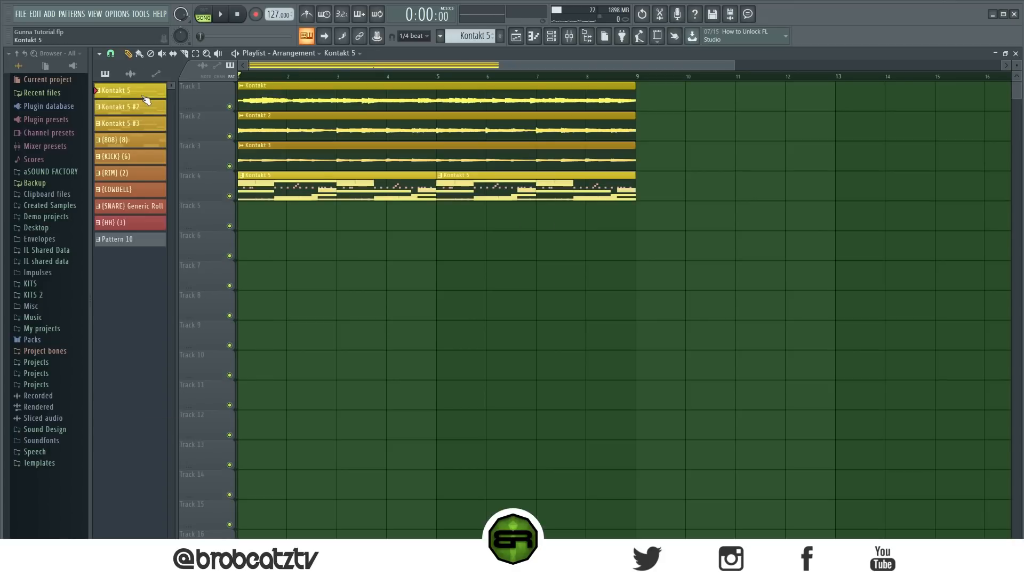
- Place the 808, kick, rim, cowbell, snare and hi-hat patterns at bar 1 from track 6 down, and delete both combined clips on track 4
left_click(143, 141)
left_click(138, 226)
left_click_drag(136, 166, 252, 234)
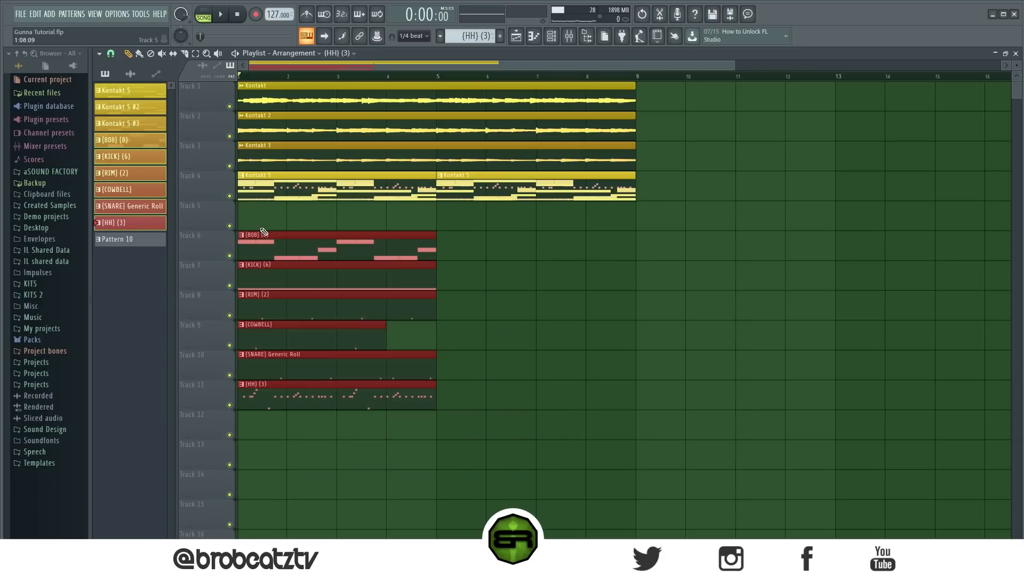
right_click(278, 195)
right_click(527, 197)
- Move the six 808 and drum clips up to tracks 4 to 9 and copy them to bar 5
left_click_drag(418, 217, 251, 441)
left_click_drag(278, 383, 488, 336)
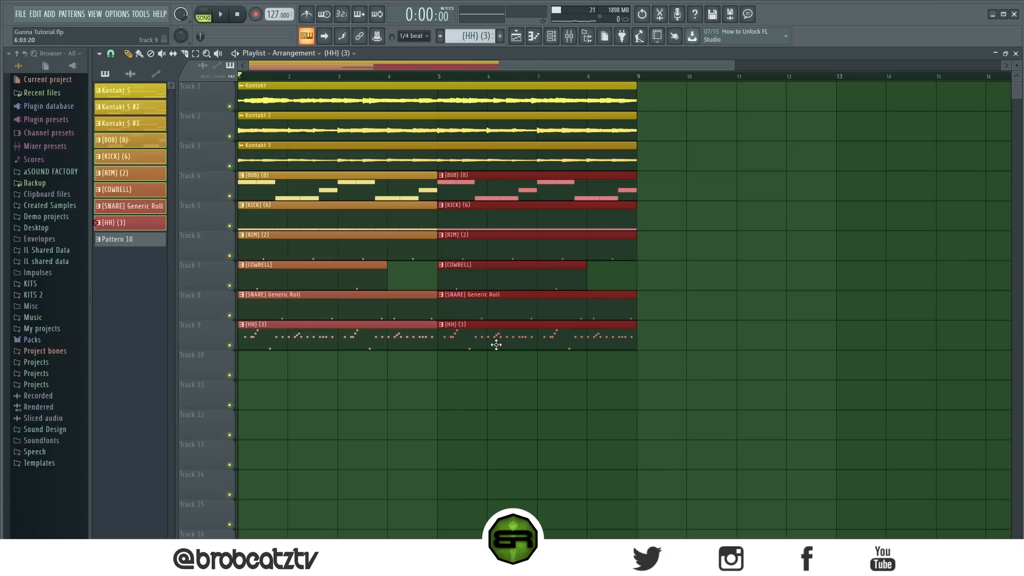
left_click(468, 244)
- Move the Kontakt 2 and Kontakt 3 audio clips on tracks 2 and 3 to start at bar 9
left_click(268, 131)
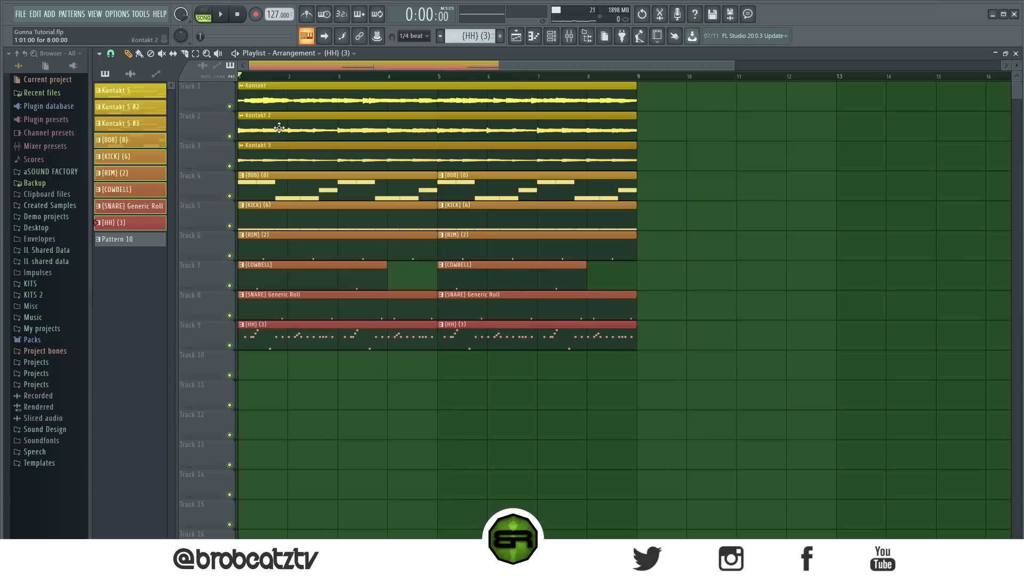
left_click_drag(278, 127, 384, 155)
key("ctrl+z")
left_click_drag(319, 147, 685, 184)
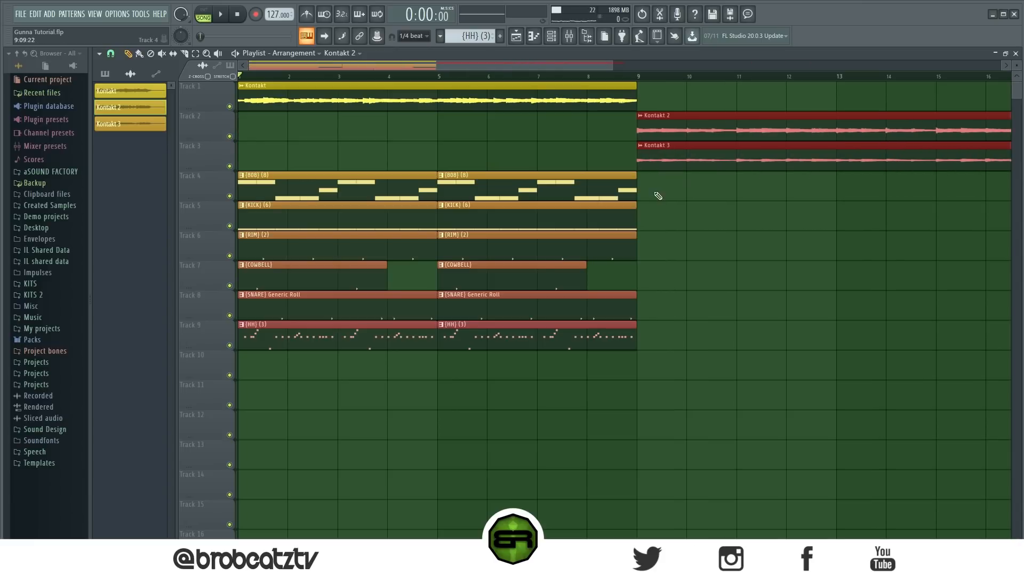
scroll(629, 75, "down", 3)
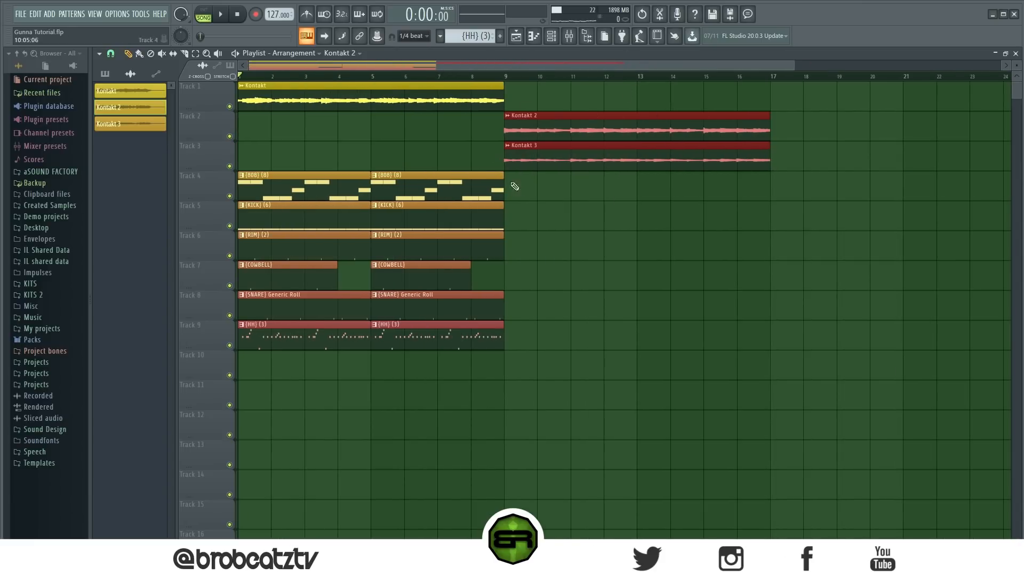
- Duplicate the 808, rim, cowbell and snare clips from bar 5 to bars 9 and 13 and clear the selection
left_click(418, 181, "ctrl")
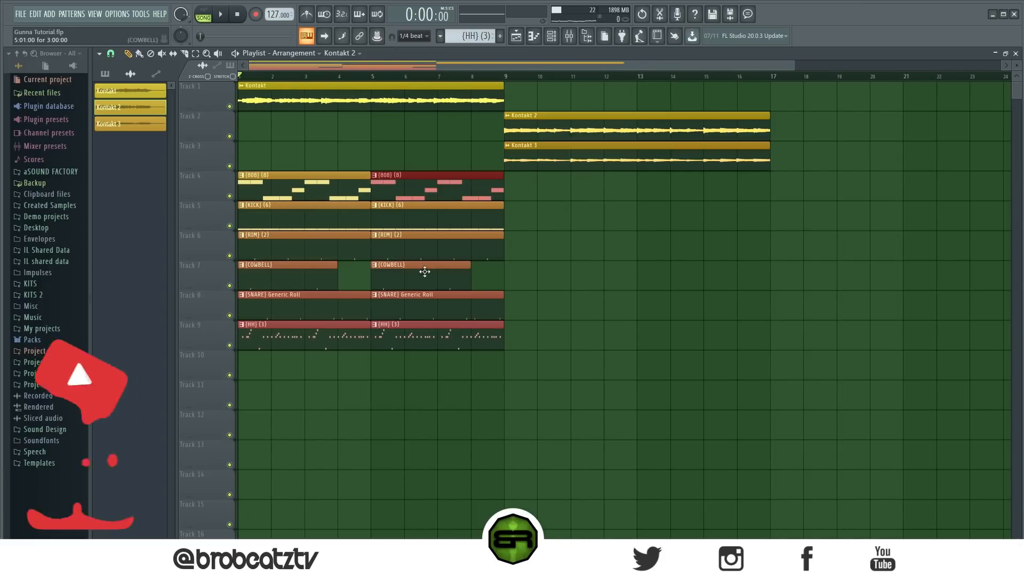
left_click(419, 249, "ctrl+shift")
left_click(405, 272, "ctrl+shift")
left_click(406, 303, "ctrl+shift")
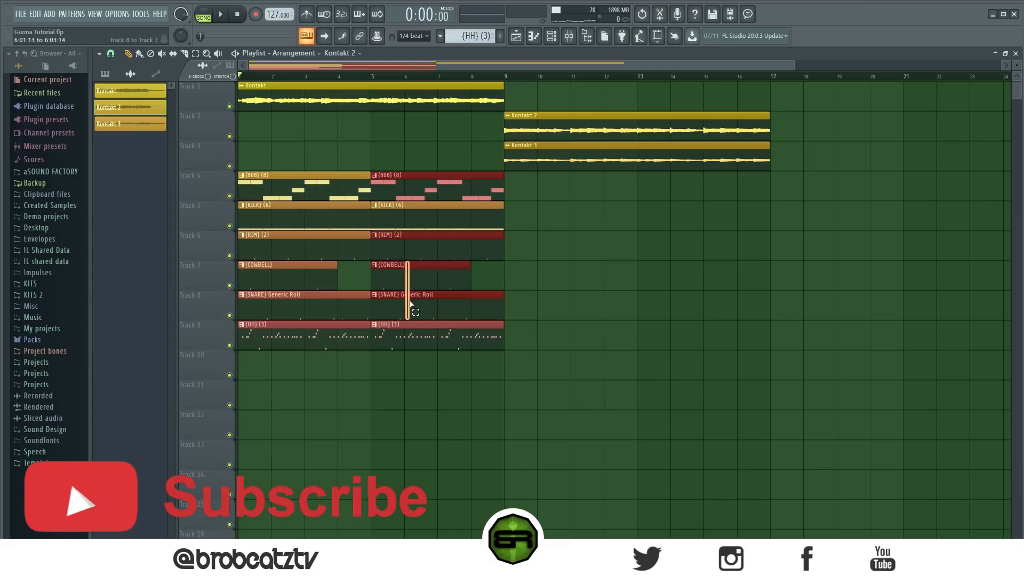
key("ctrl+b")
key("ctrl+b")
key("ctrl+d")
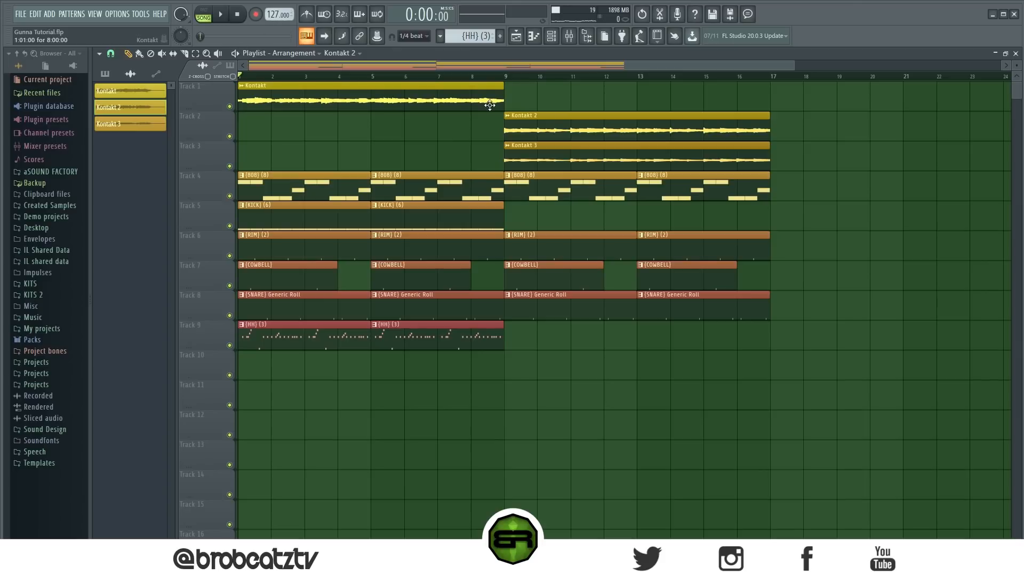
- Play the arrangement, shorten the second kick clip to end at bar 8 and add a hi-hat clip at bar 13
key("space")
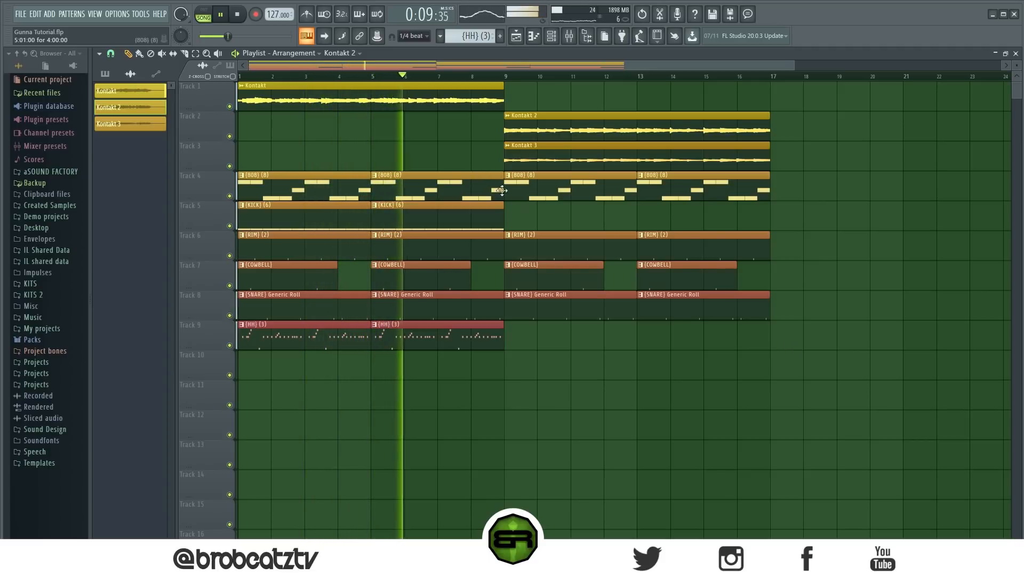
left_click_drag(502, 219, 473, 241)
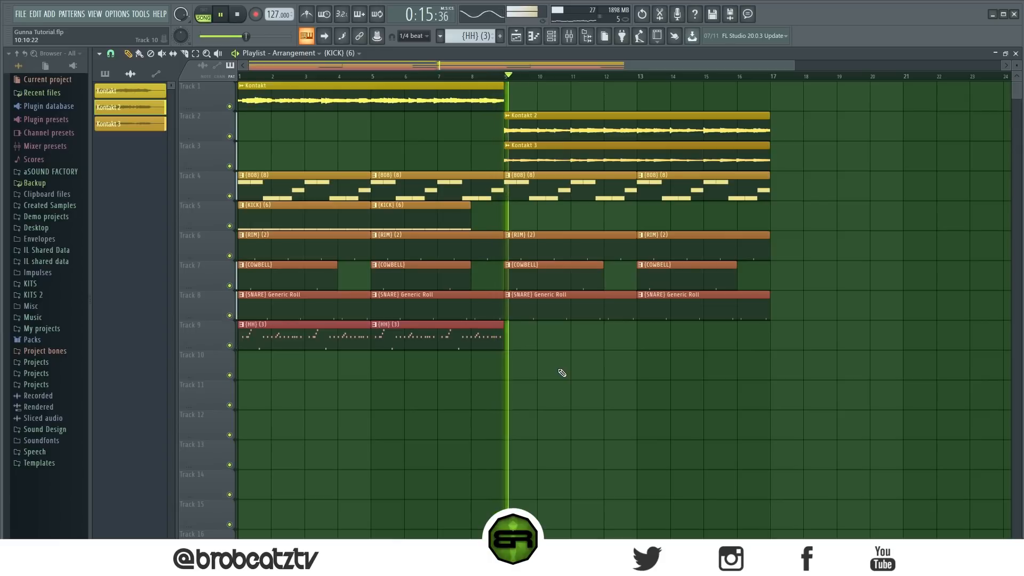
left_click(425, 332)
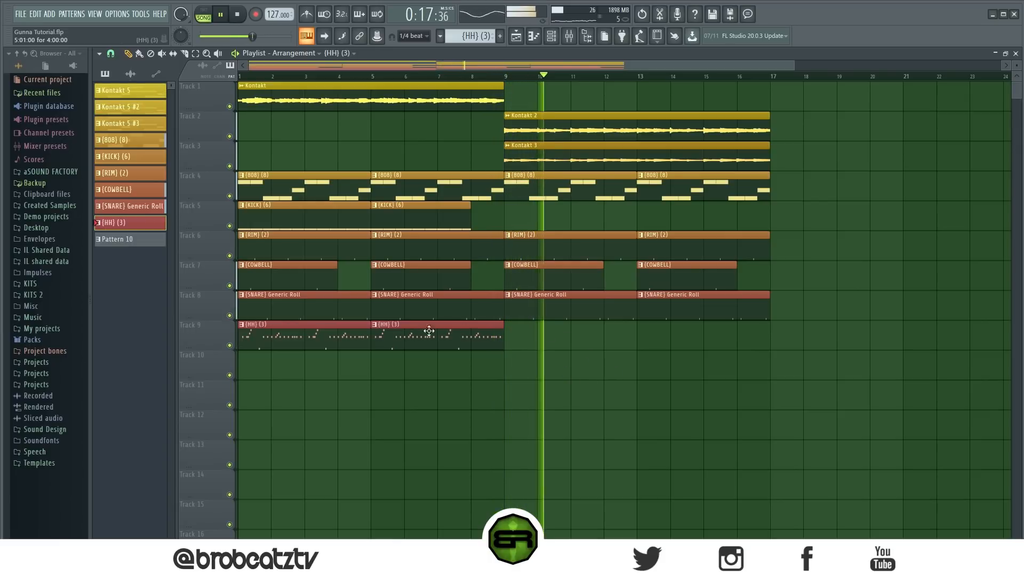
left_click(639, 341)
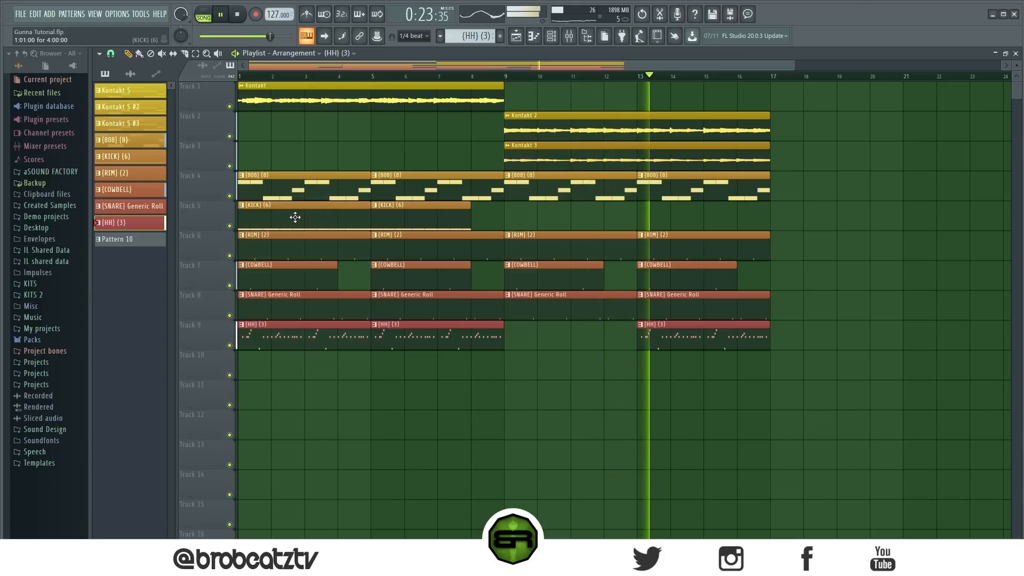
- Copy the 808 and drum clips to bars 17 and 21 and the Kontakt 2 and Kontakt 3 clips to bar 17
left_click_drag(283, 182, 805, 336)
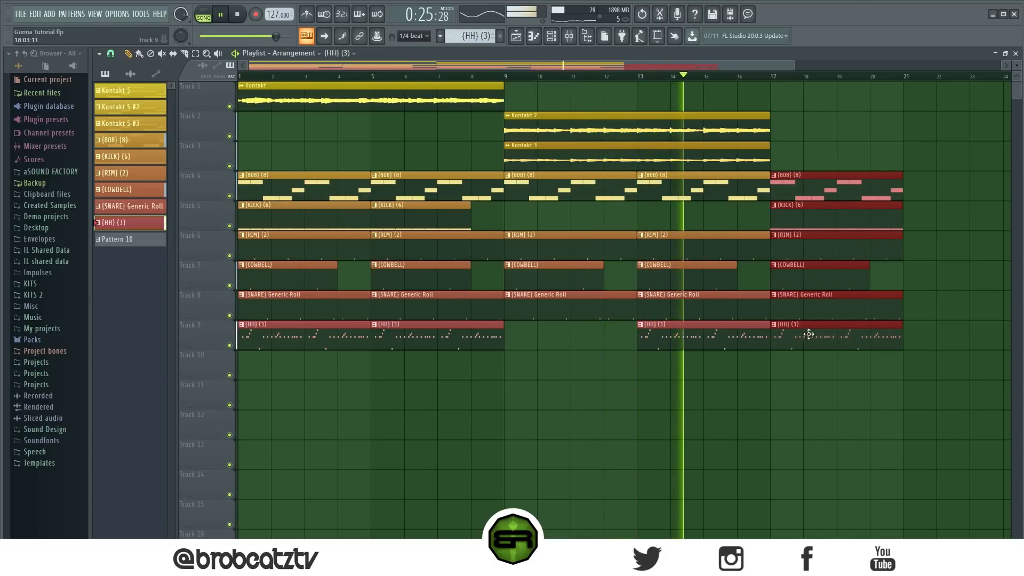
left_click_drag(726, 160, 629, 107)
left_click_drag(585, 126, 864, 160)
left_click_drag(820, 184, 951, 327)
left_click_drag(927, 248, 930, 269)
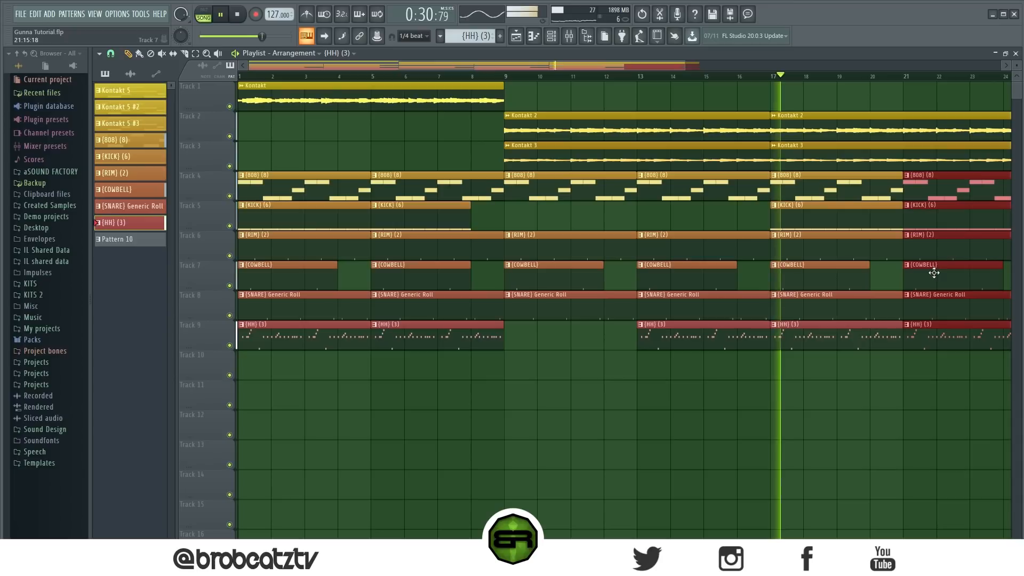
left_click(907, 411)
- Shorten the kick and hi-hat clips that start at bar 21 to end at bar 23
left_click_drag(688, 65, 947, 65)
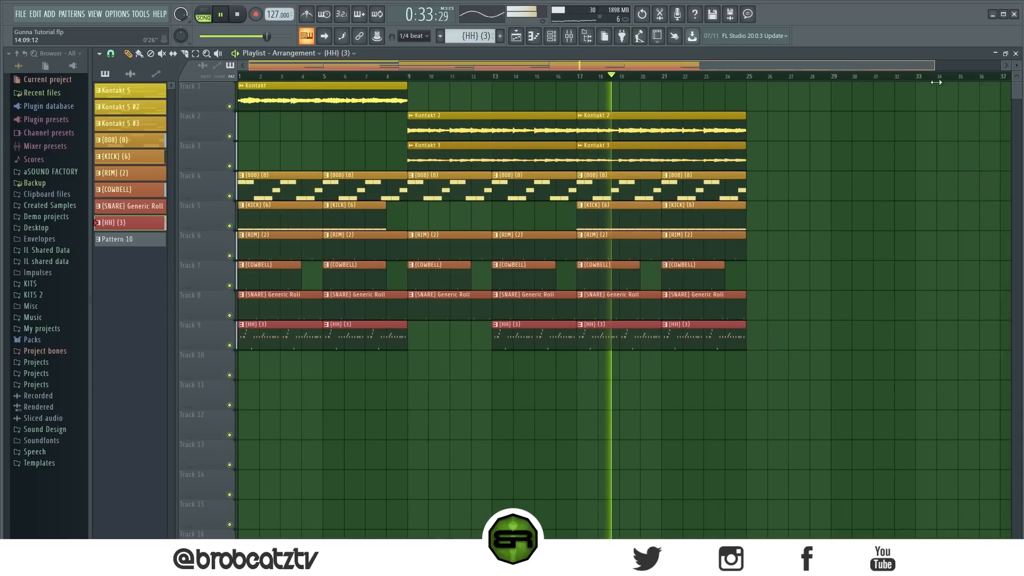
left_click_drag(737, 231, 695, 230)
left_click_drag(736, 327, 696, 326)
- Copy the first eight bars of the Kontakt, 808 and drum clips to bar 25, deselect them and stop playback
left_click_drag(378, 93, 202, 366)
mouse_move(257, 326)
left_mouse_down()
mouse_move(791, 313)
mouse_move(761, 329)
left_mouse_up()
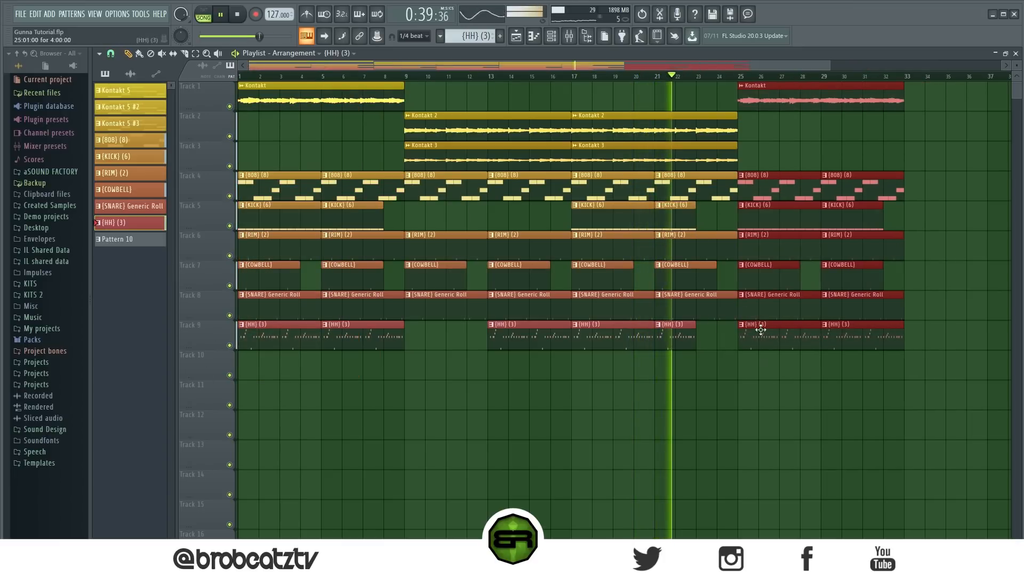
key("ctrl+d")
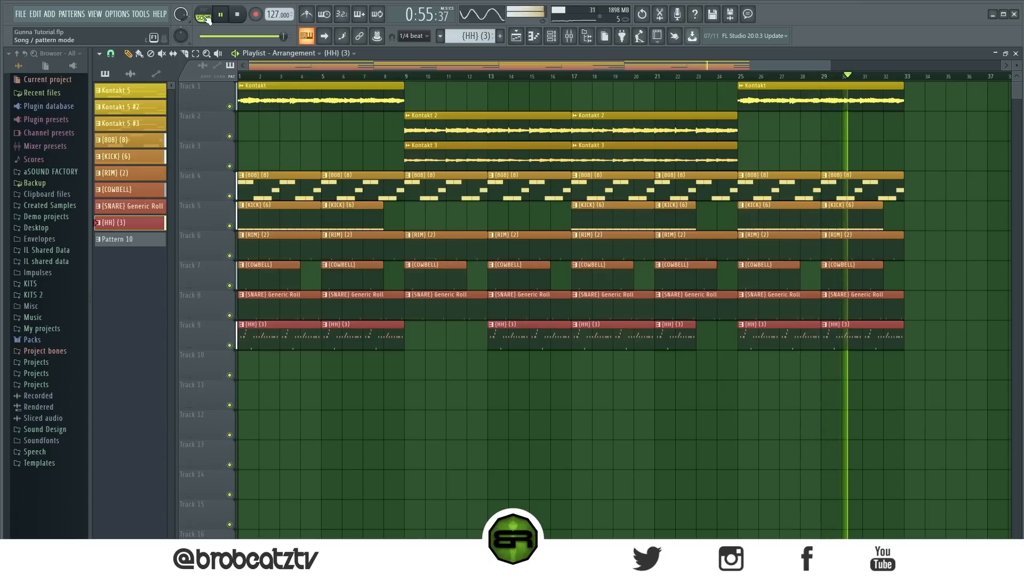
key("space")
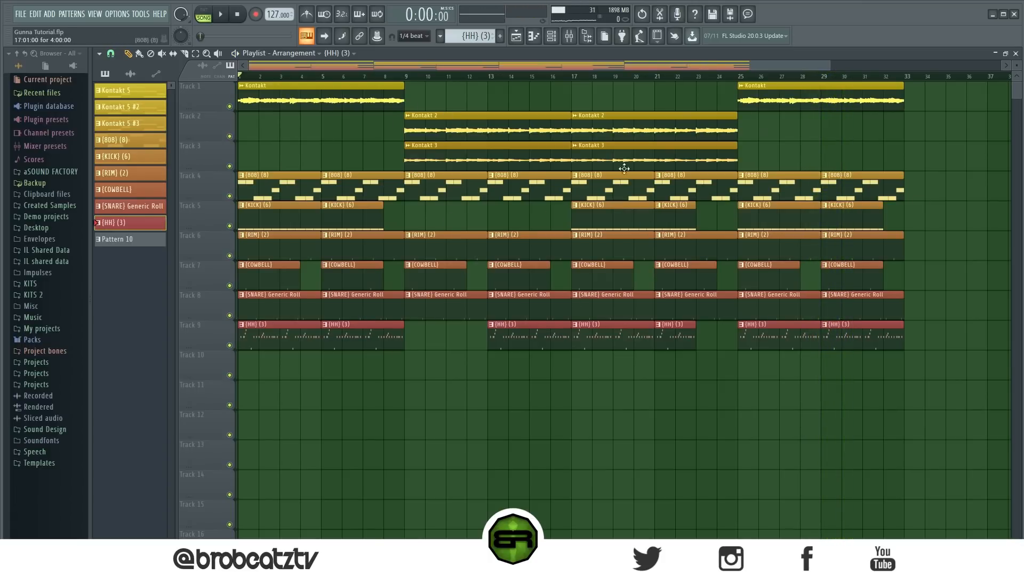